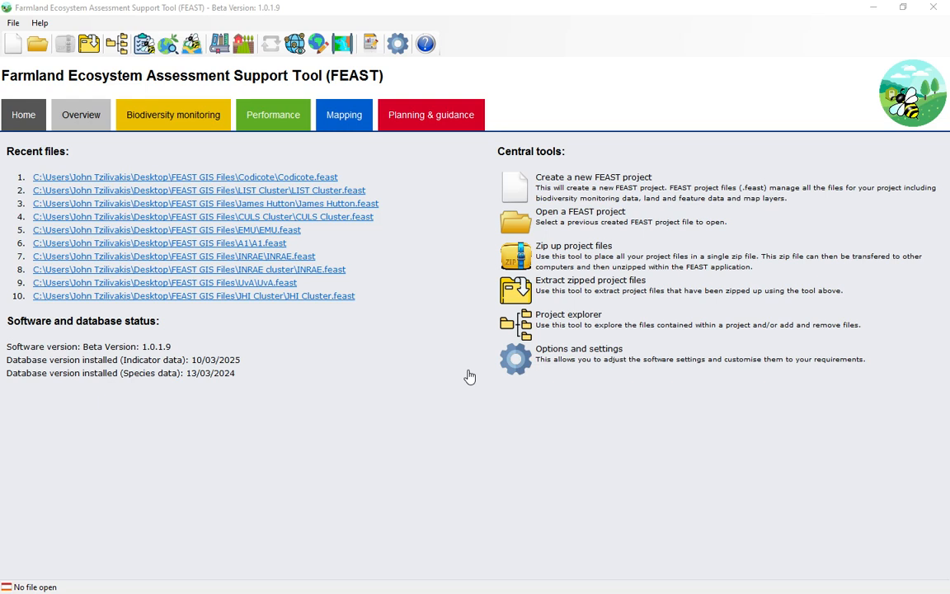
# Step: Open the recent Codicote project in the map editor and show the metrics panel
pyautogui.click(276, 176)
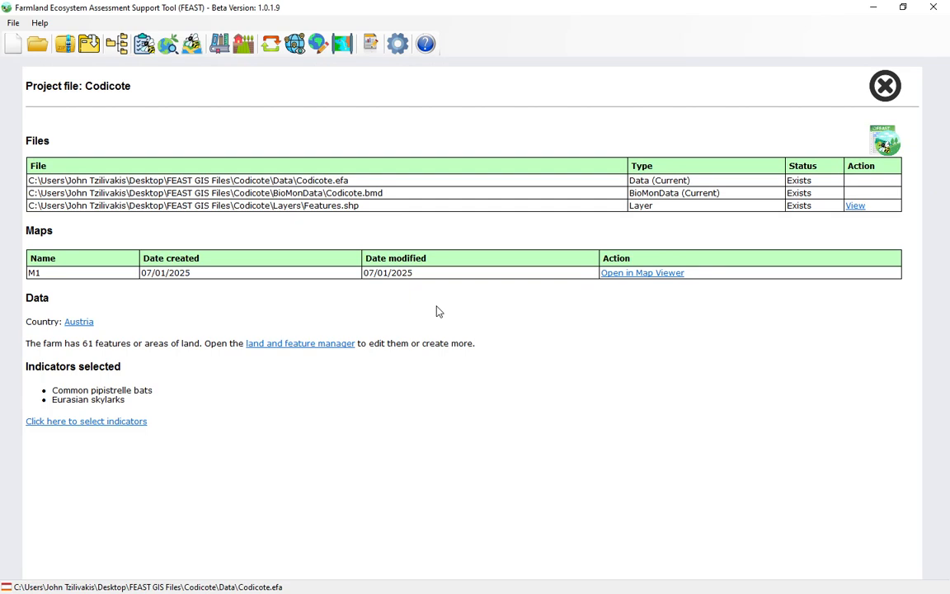
pyautogui.click(296, 45)
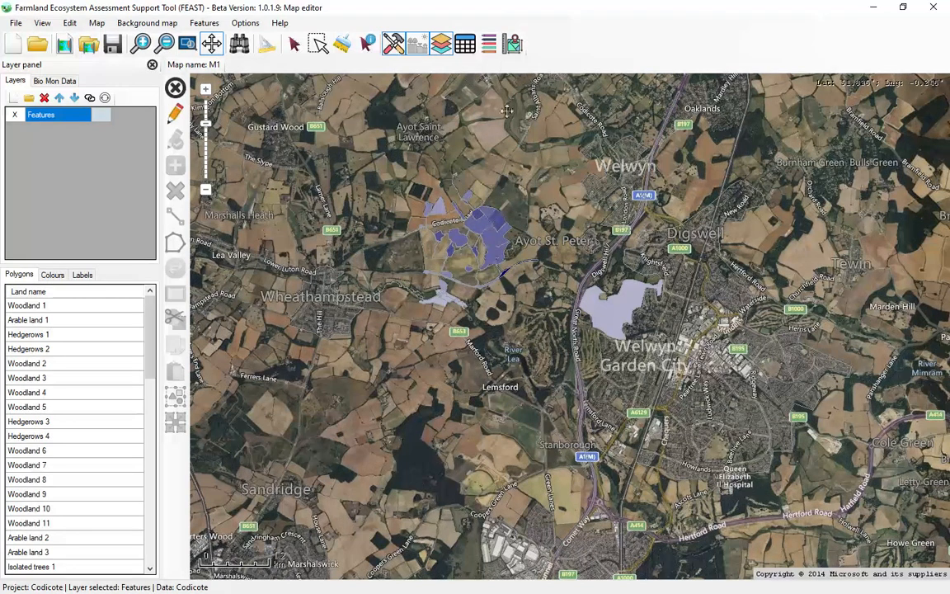
pyautogui.click(512, 43)
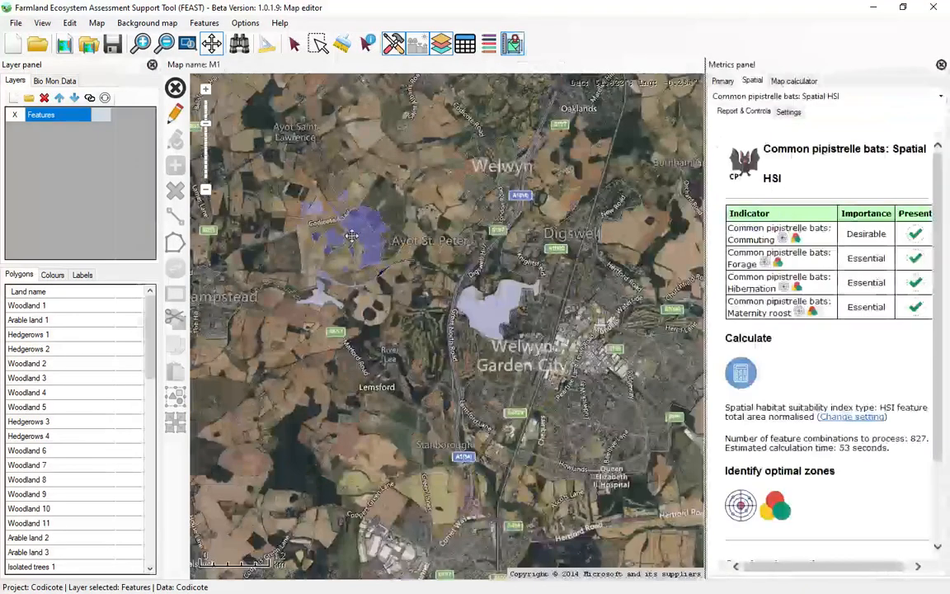
# Step: Set the spatial metric calculations to use only selected features on the map layer
pyautogui.scroll(1, 319, 213)
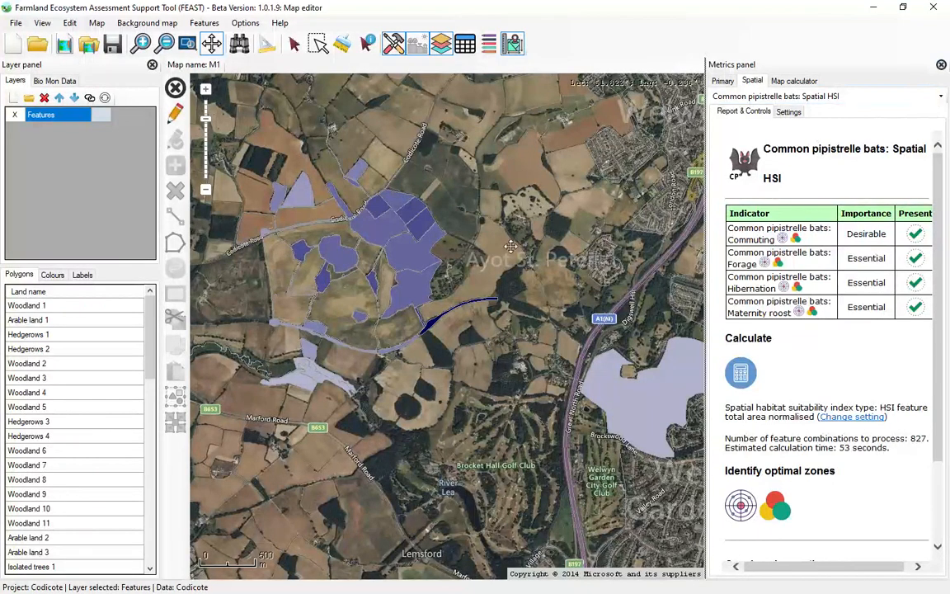
pyautogui.scroll(-2, 358, 309)
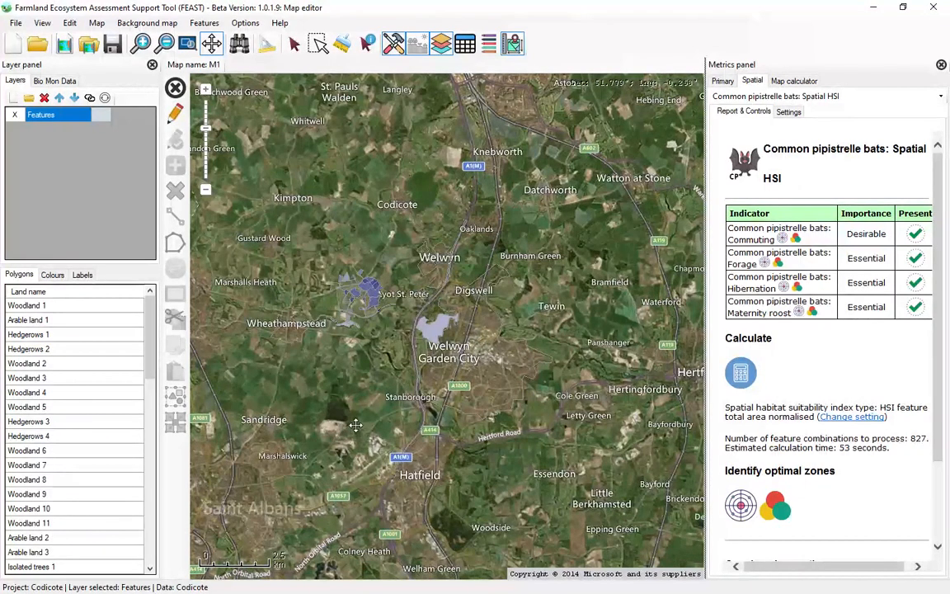
pyautogui.scroll(1, 314, 253)
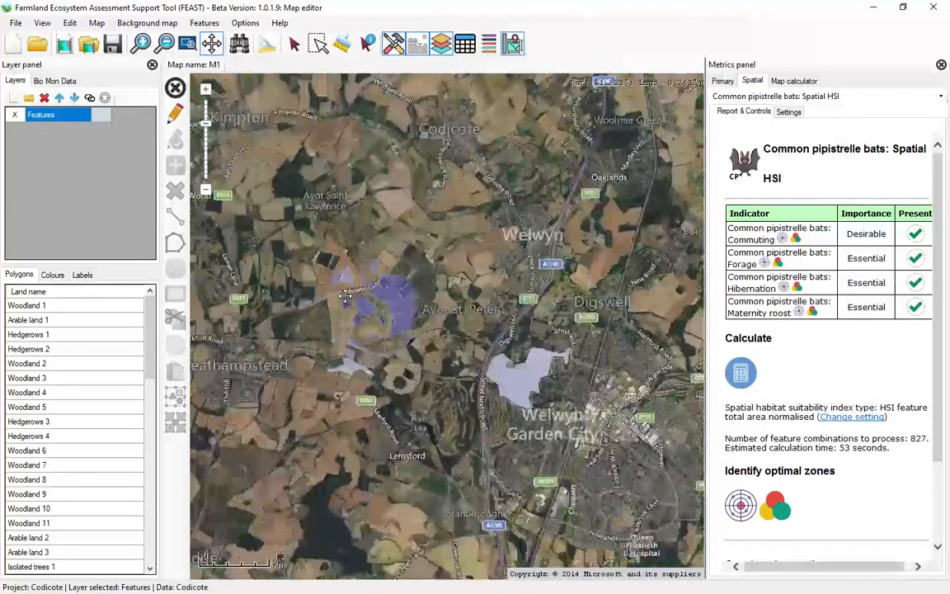
pyautogui.scroll(1, 311, 269)
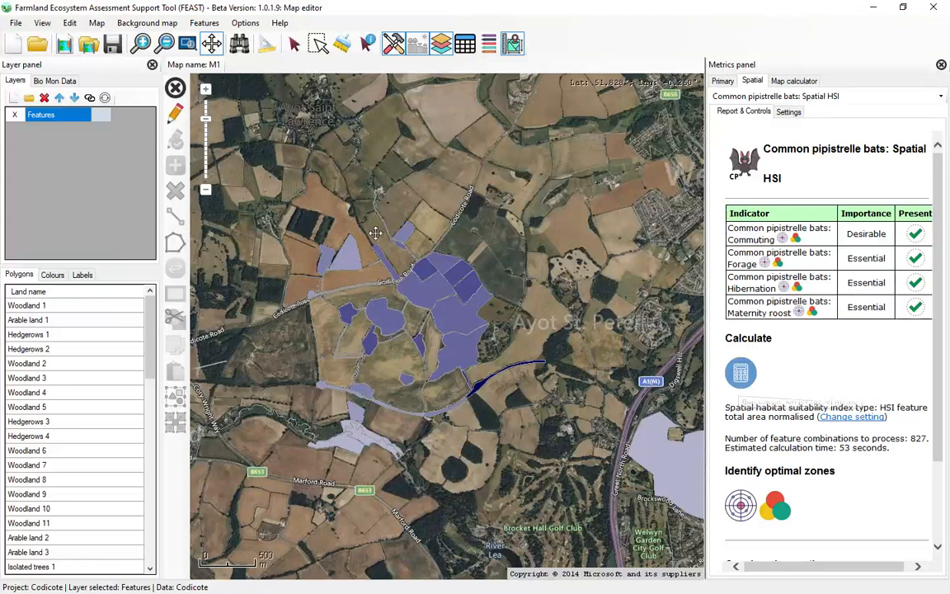
pyautogui.click(247, 25)
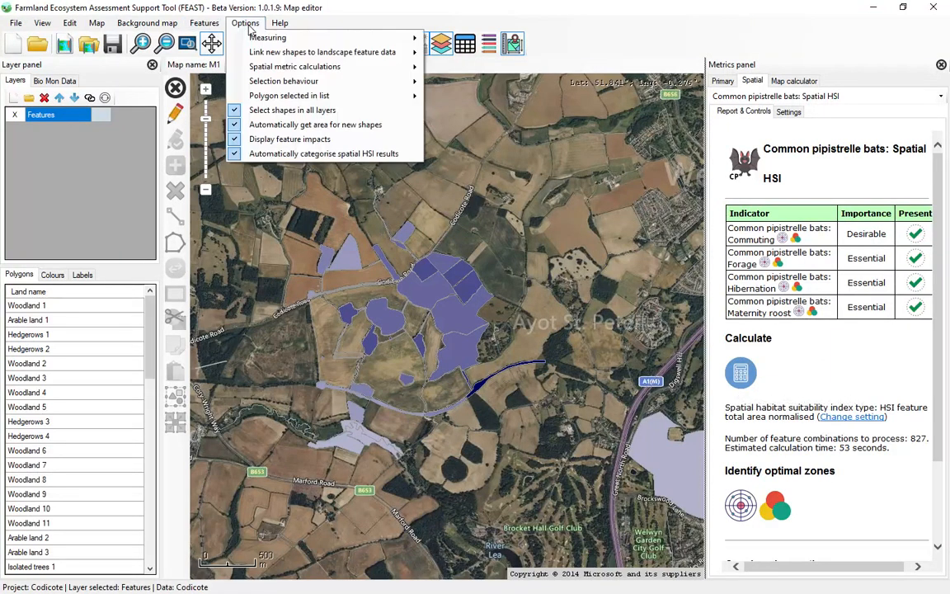
pyautogui.moveTo(326, 69)
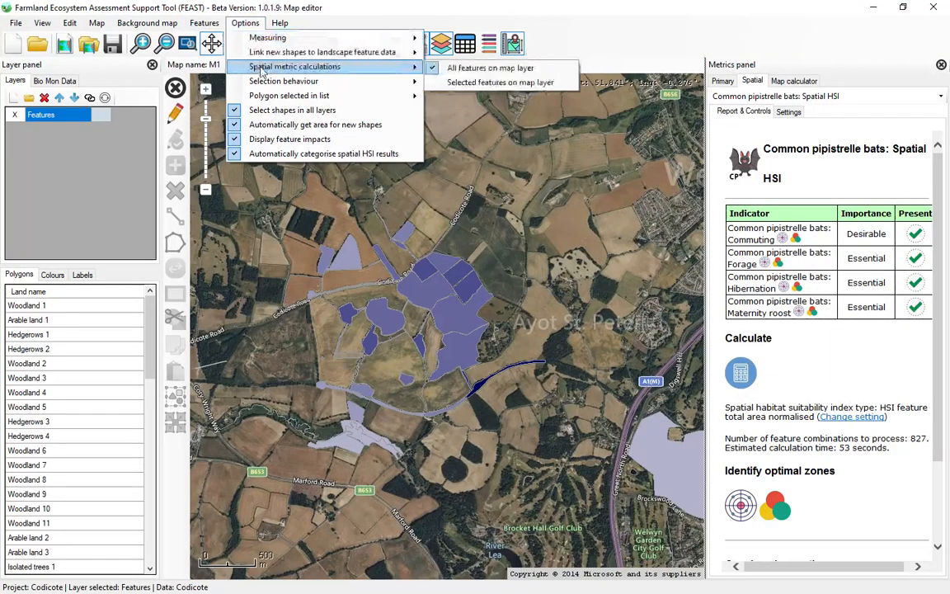
pyautogui.click(488, 83)
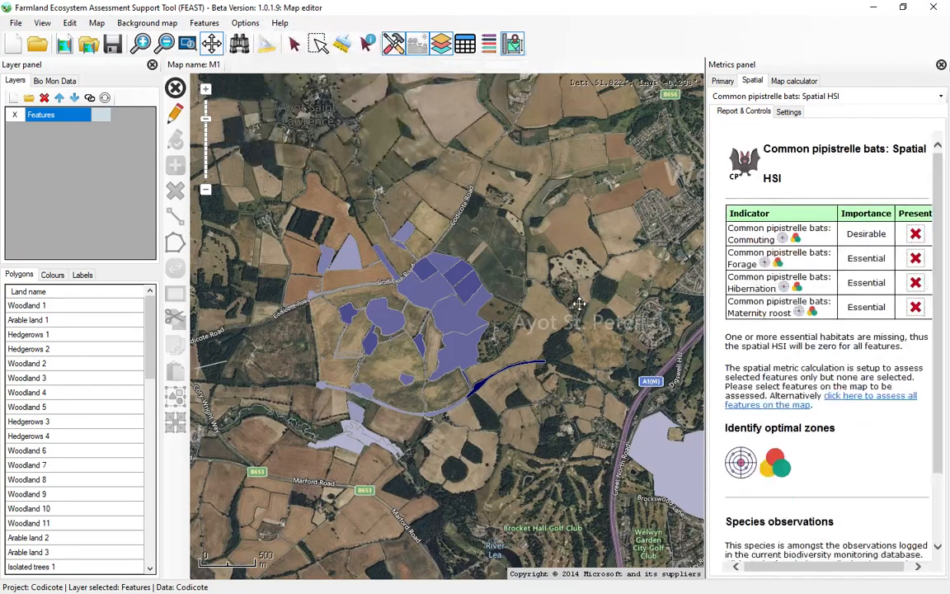
# Step: Select the woodland polygon and the neighbouring features north of Codicote Road, and run the common pipistrelle bats spatial HSI calculation for them
pyautogui.click(294, 43)
pyautogui.click(326, 259)
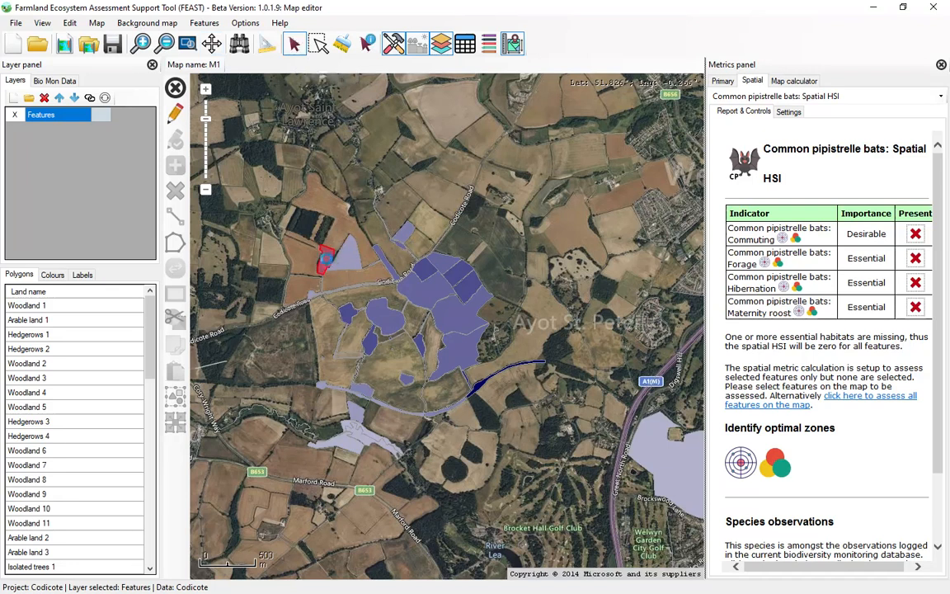
pyautogui.click(561, 347)
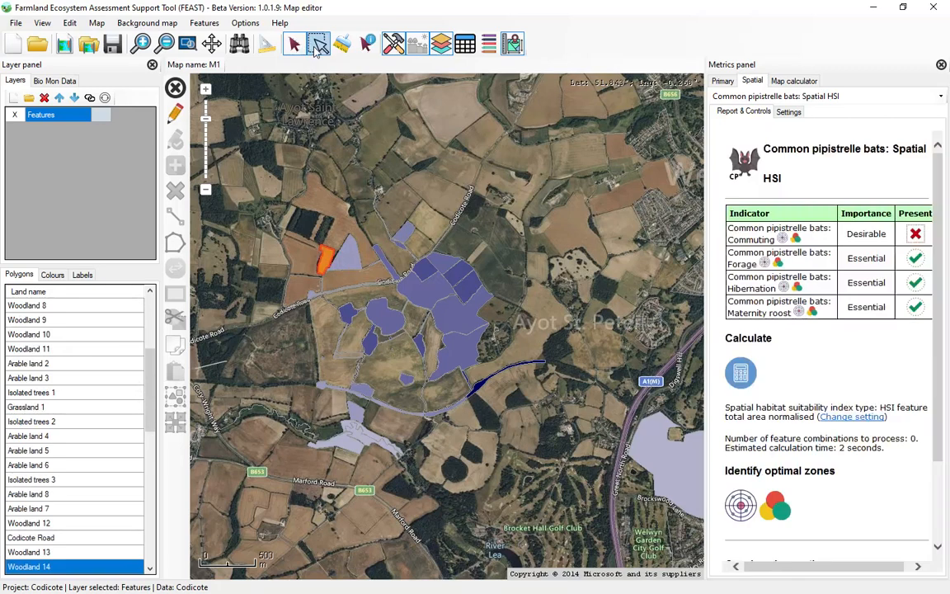
pyautogui.click(317, 43)
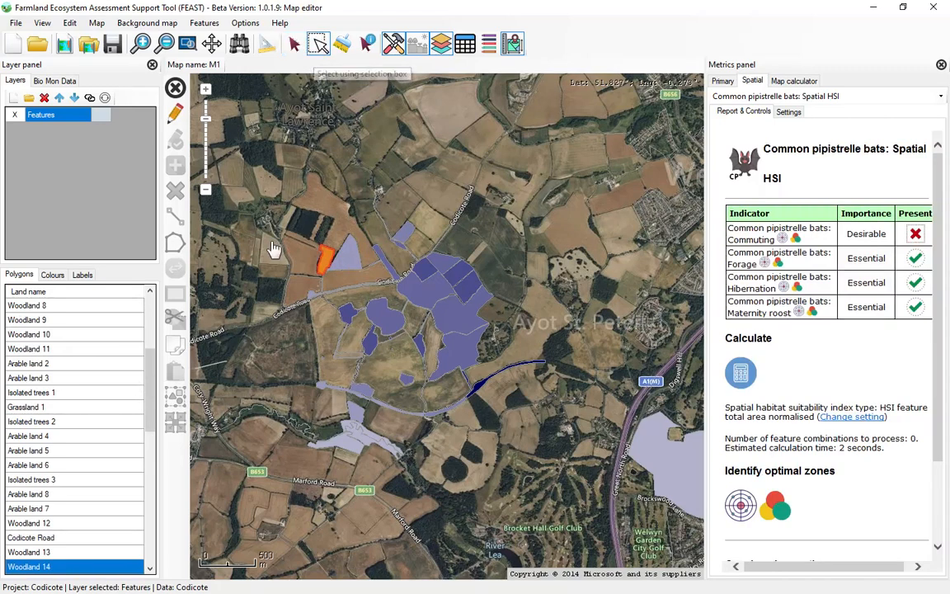
pyautogui.moveTo(277, 240)
pyautogui.mouseDown()
pyautogui.moveTo(318, 212)
pyautogui.moveTo(426, 189)
pyautogui.moveTo(429, 239)
pyautogui.moveTo(323, 271)
pyautogui.moveTo(308, 297)
pyautogui.mouseUp()
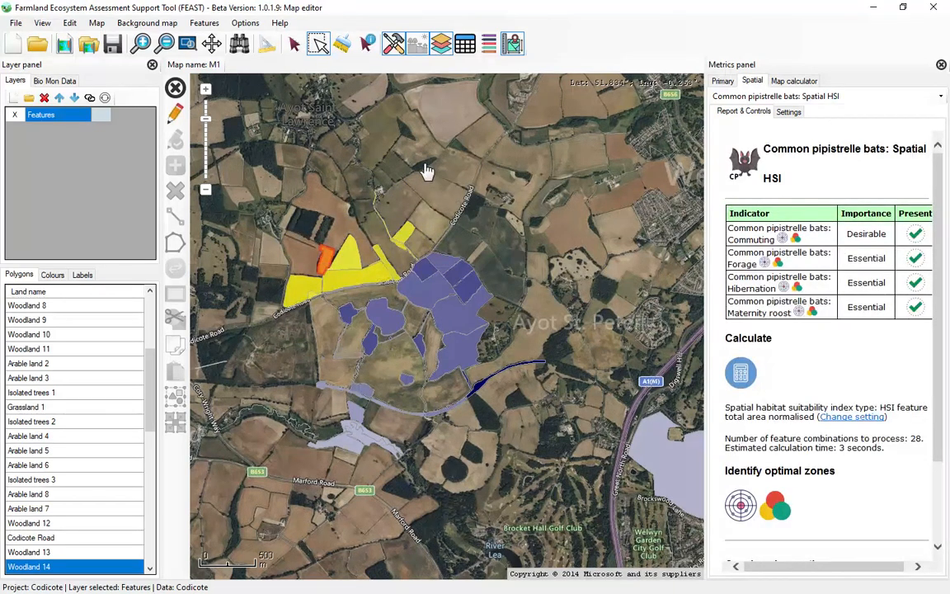
pyautogui.click(740, 373)
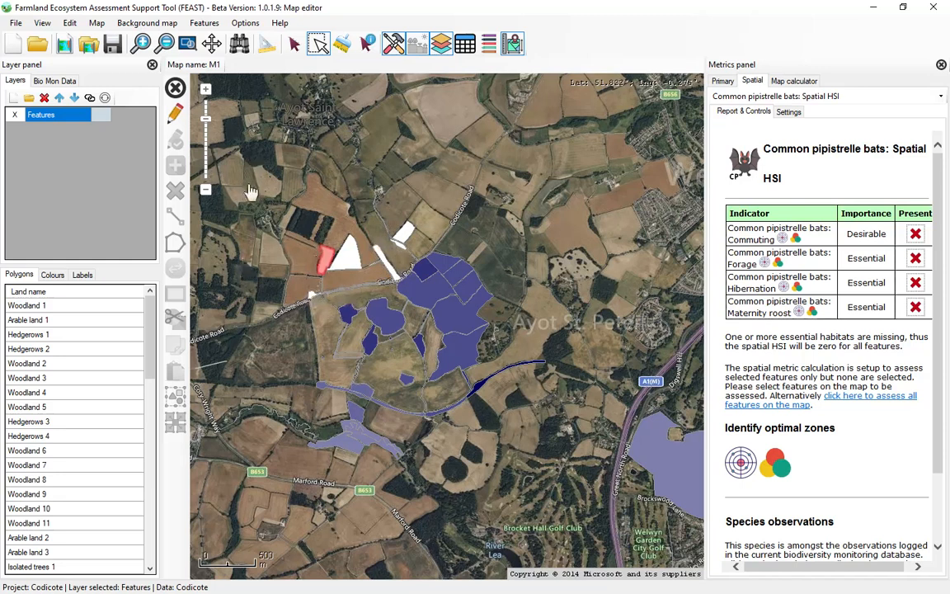
# Step: Outline the group of features north of Codicote Road with a selection shape to select them again
pyautogui.click(282, 243)
pyautogui.click(428, 189)
pyautogui.click(431, 238)
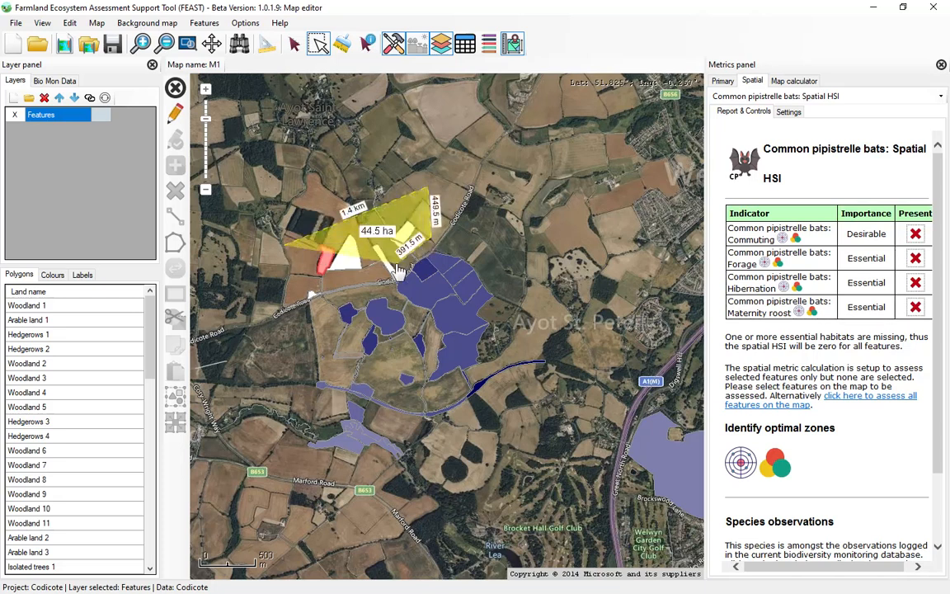
pyautogui.click(391, 270)
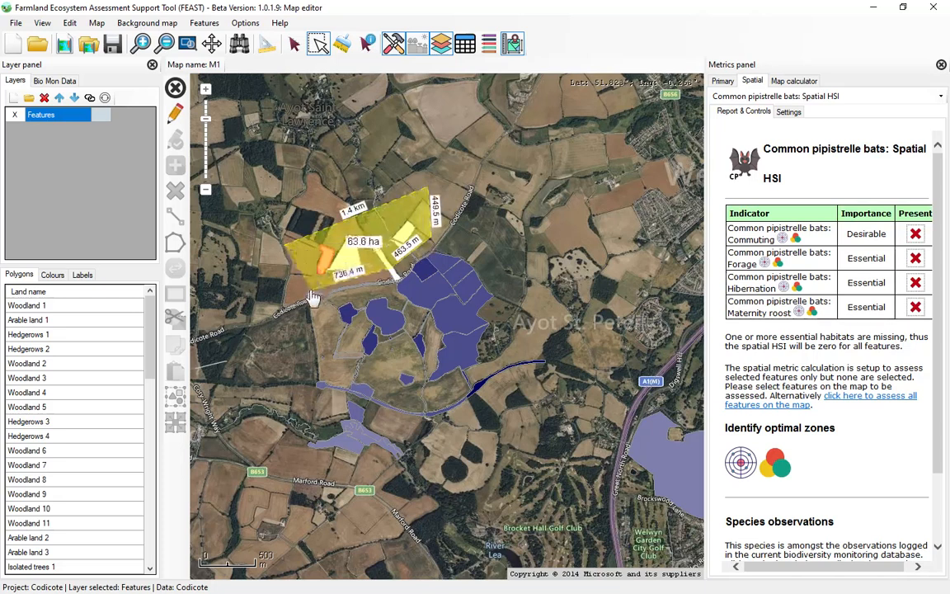
pyautogui.doubleClick(312, 294)
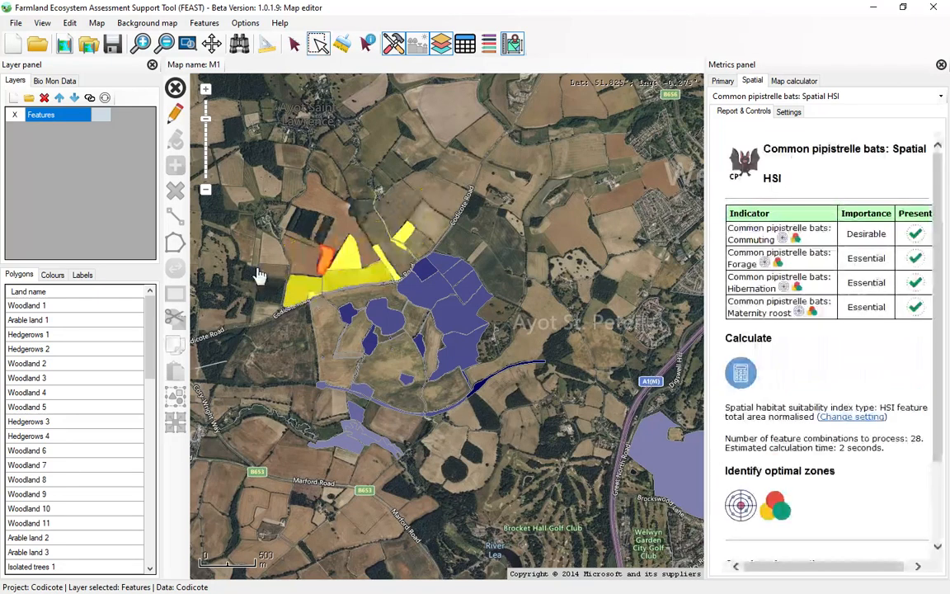
# Step: Merge the selected polygons into one aggregated feature type, deselecting features with zero habitat suitability
pyautogui.click(180, 114)
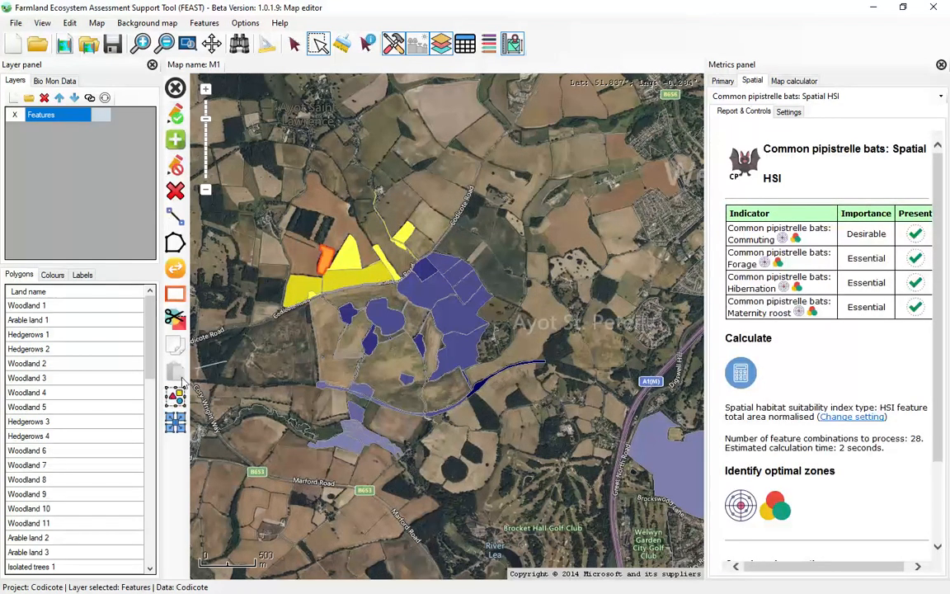
pyautogui.click(174, 419)
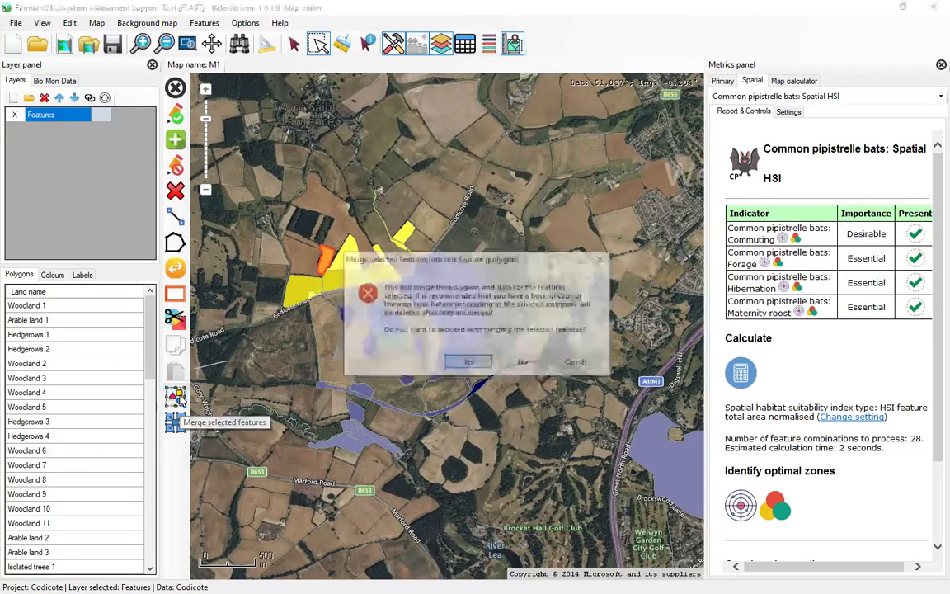
pyautogui.click(467, 364)
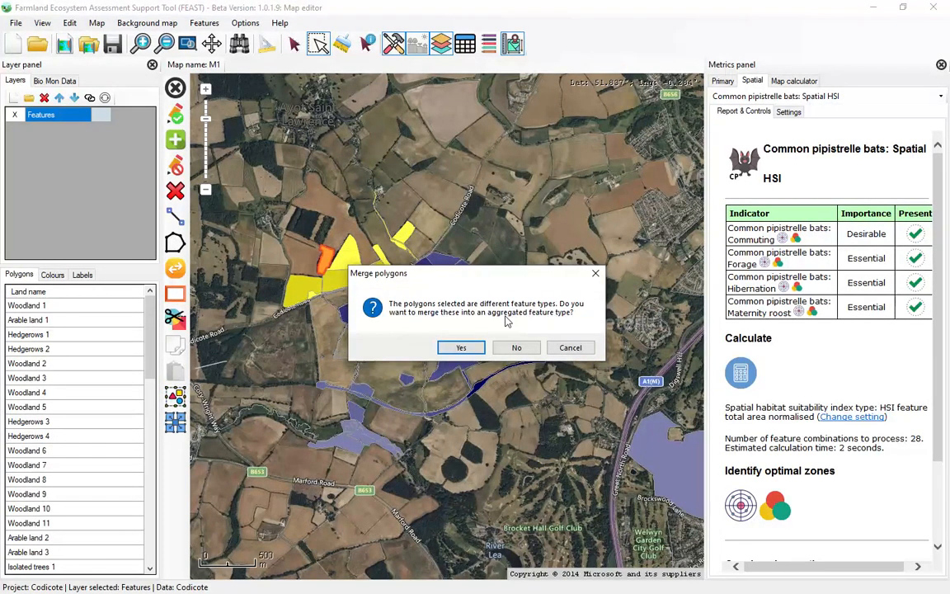
pyautogui.click(453, 348)
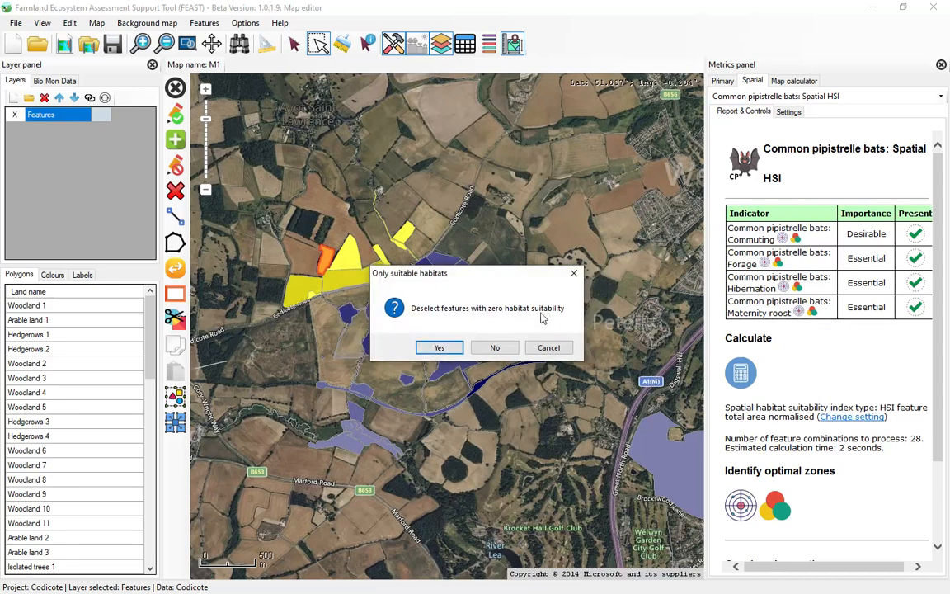
pyautogui.click(439, 348)
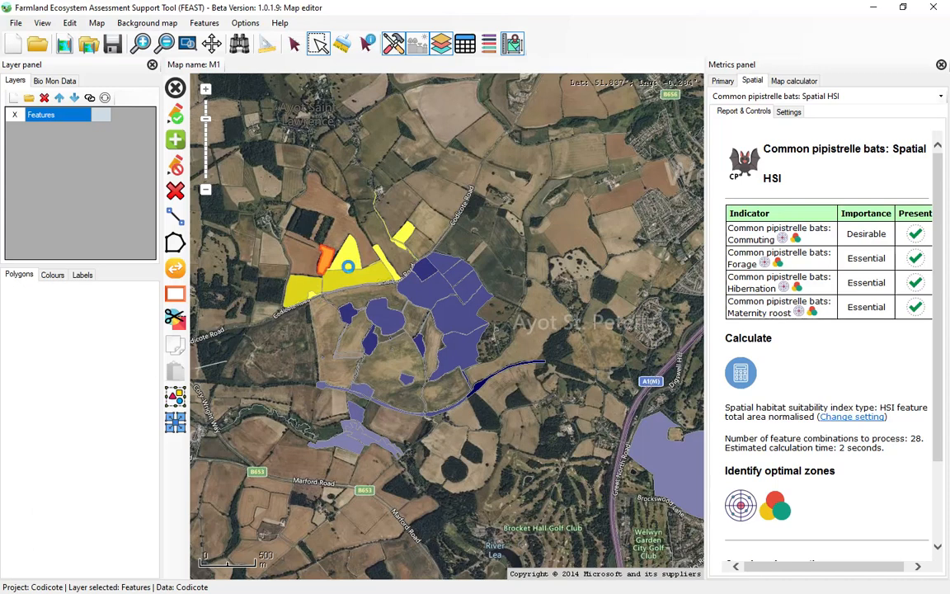
# Step: Examine the merged feature's map data and habitat suitability values, closing the data panel when done
pyautogui.click(367, 43)
pyautogui.click(350, 250)
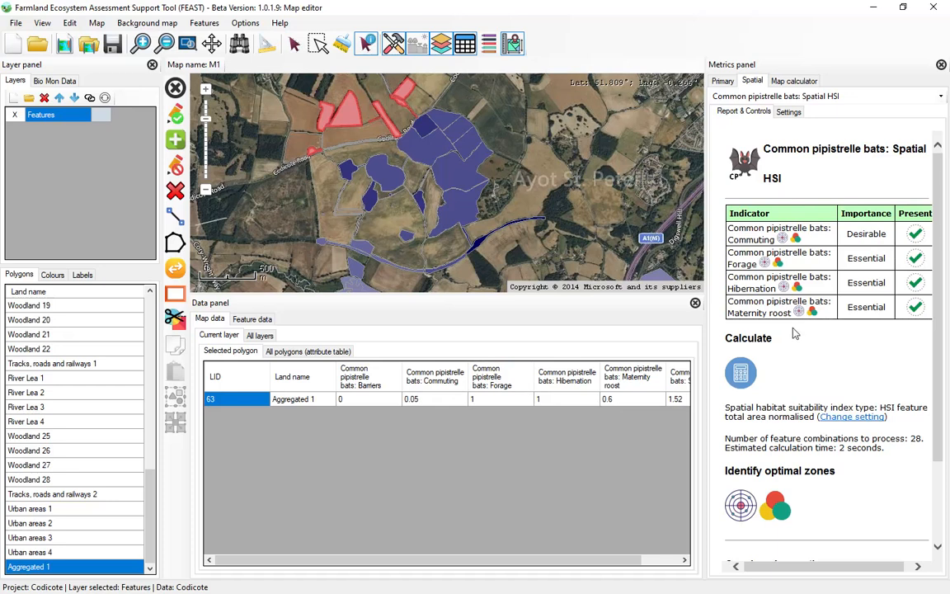
pyautogui.click(695, 302)
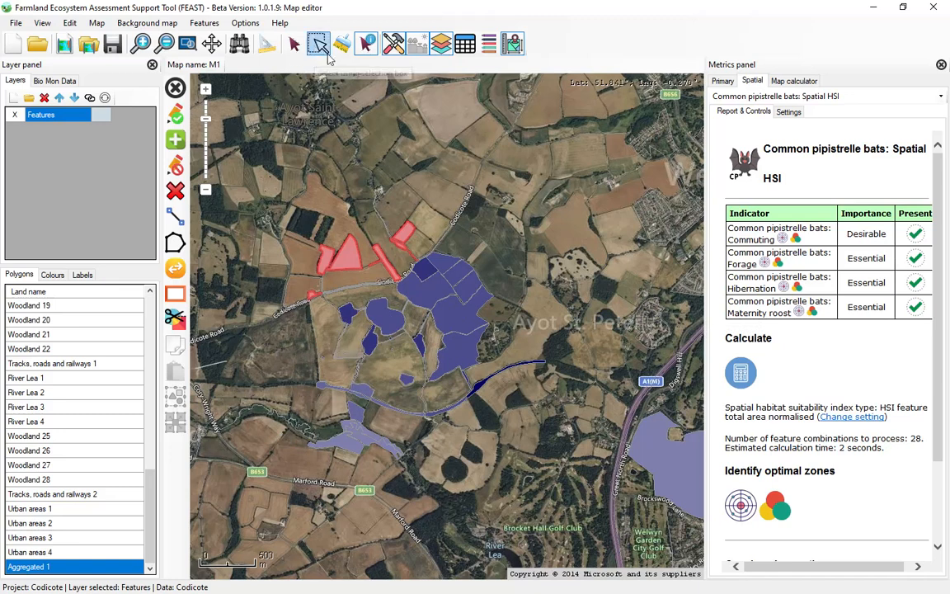
# Step: Clear the current selection and outline the block of farm features south of Codicote Road to select them
pyautogui.click(342, 43)
pyautogui.click(318, 46)
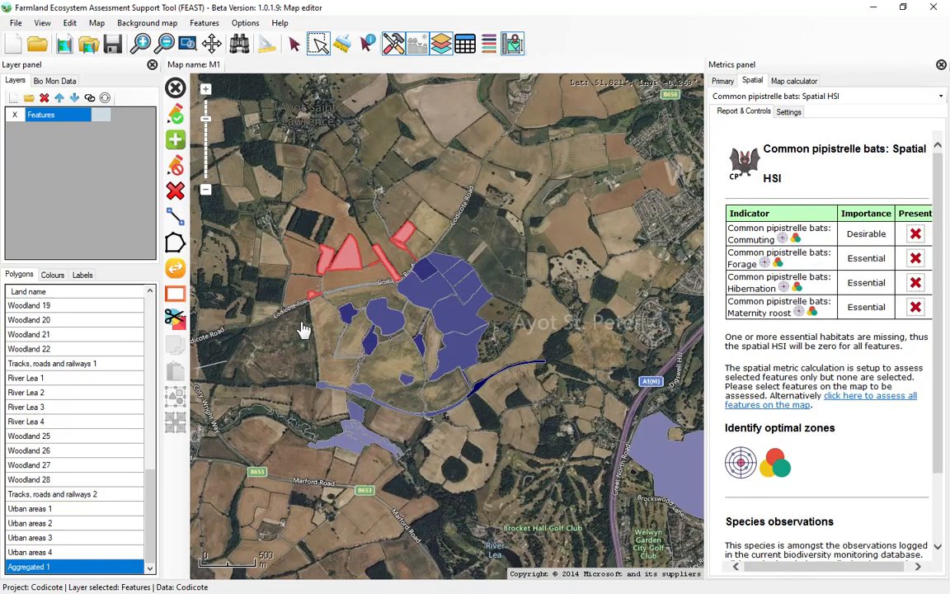
pyautogui.moveTo(304, 327); pyautogui.dragTo(469, 247)
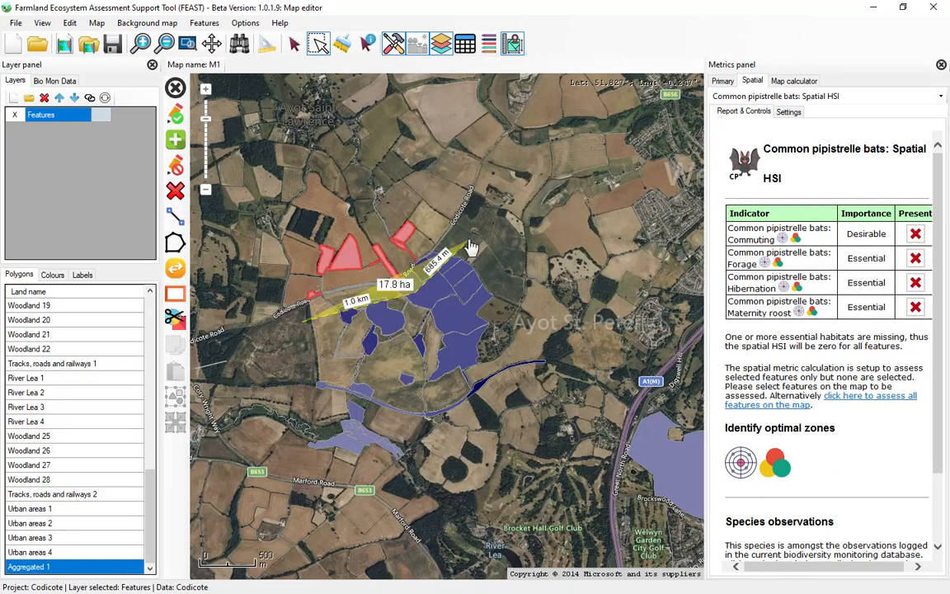
pyautogui.click(469, 241)
pyautogui.click(539, 320)
pyautogui.click(463, 386)
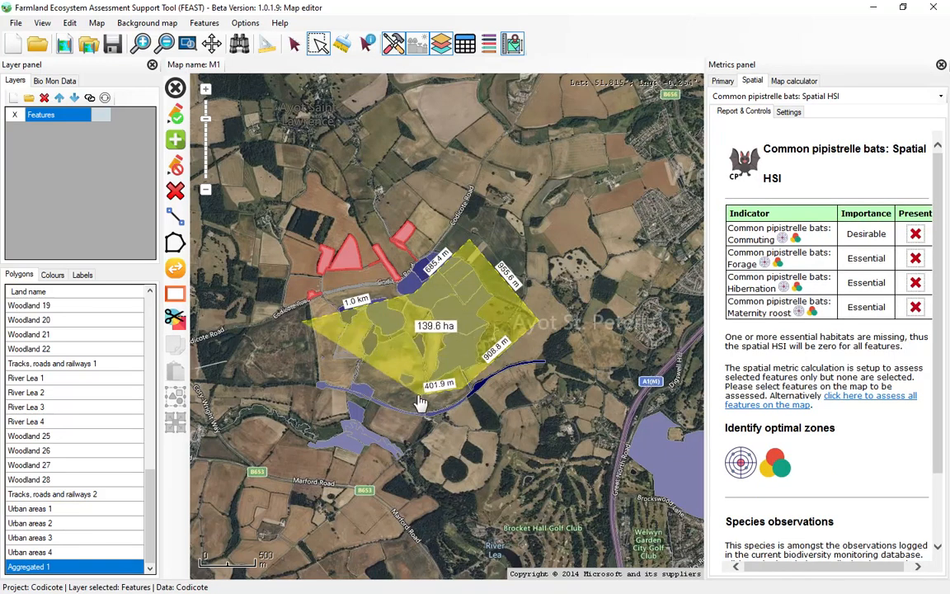
pyautogui.click(410, 393)
pyautogui.click(366, 385)
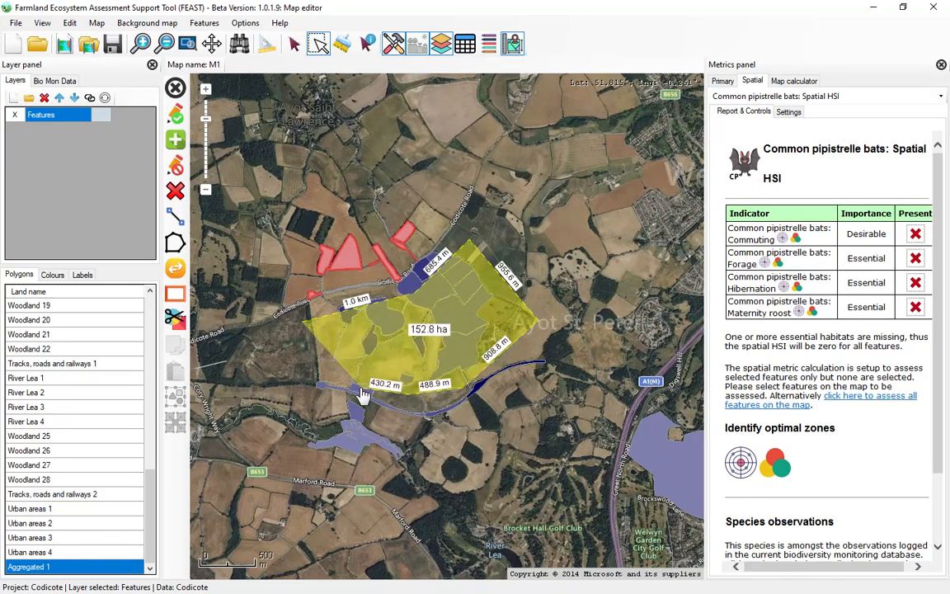
pyautogui.doubleClick(303, 373)
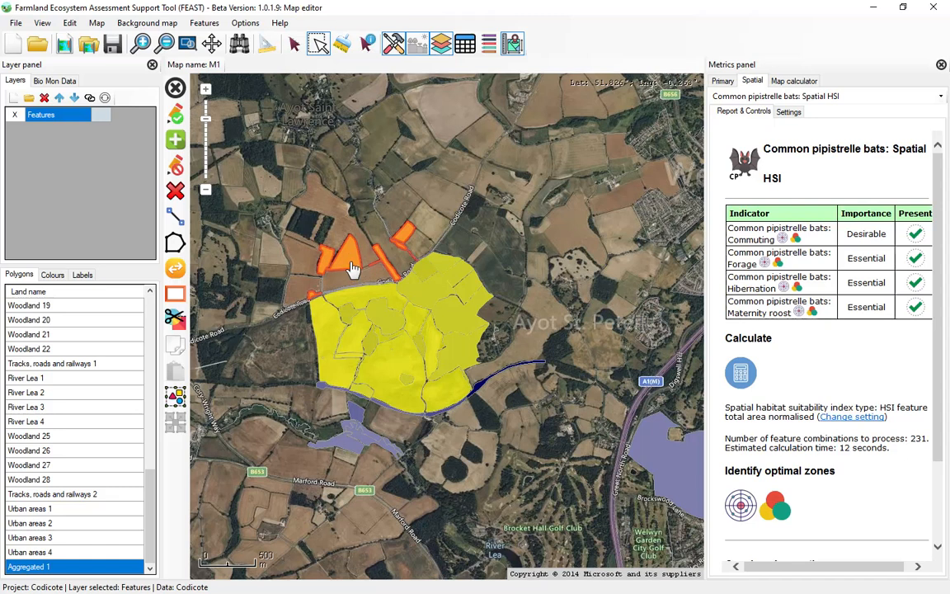
# Step: Remove the merged feature from the selection and run the pipistrelle bats spatial HSI calculation, saving the layer edits
pyautogui.click(293, 42)
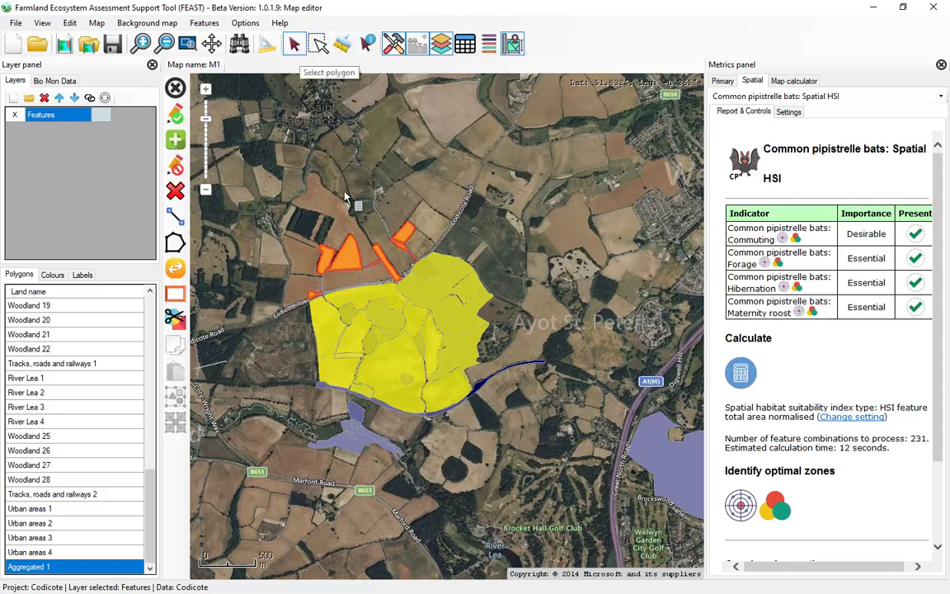
pyautogui.click(354, 264)
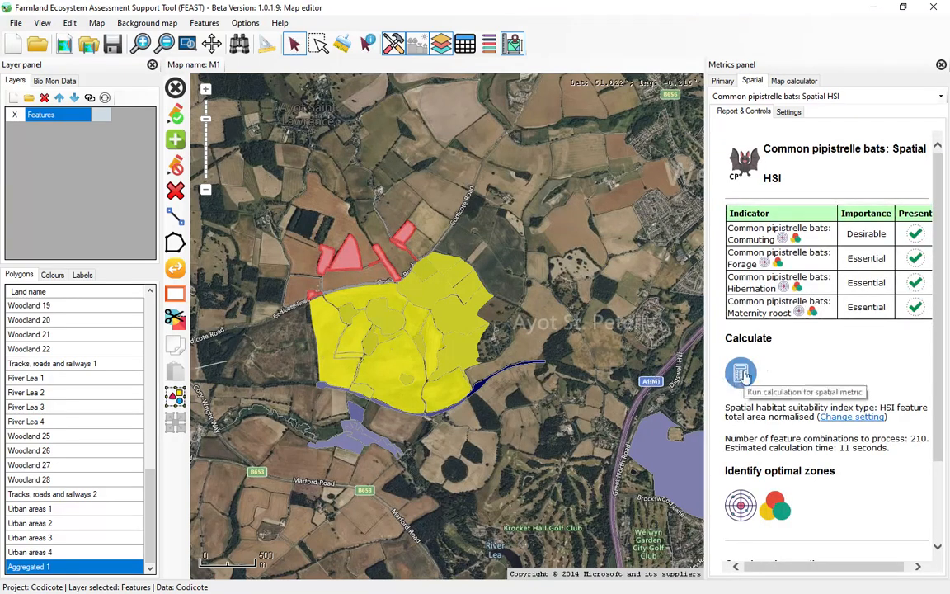
pyautogui.click(742, 374)
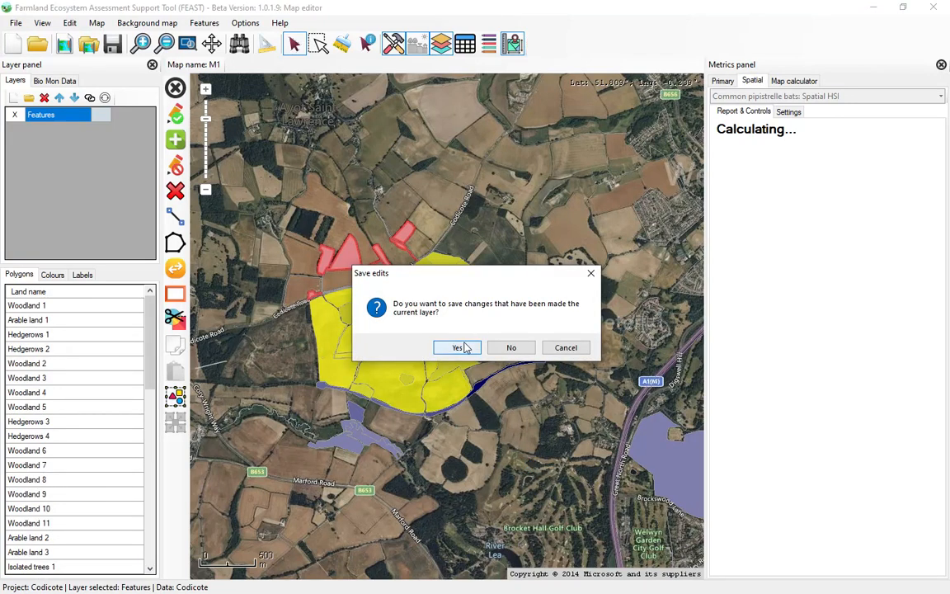
pyautogui.click(456, 348)
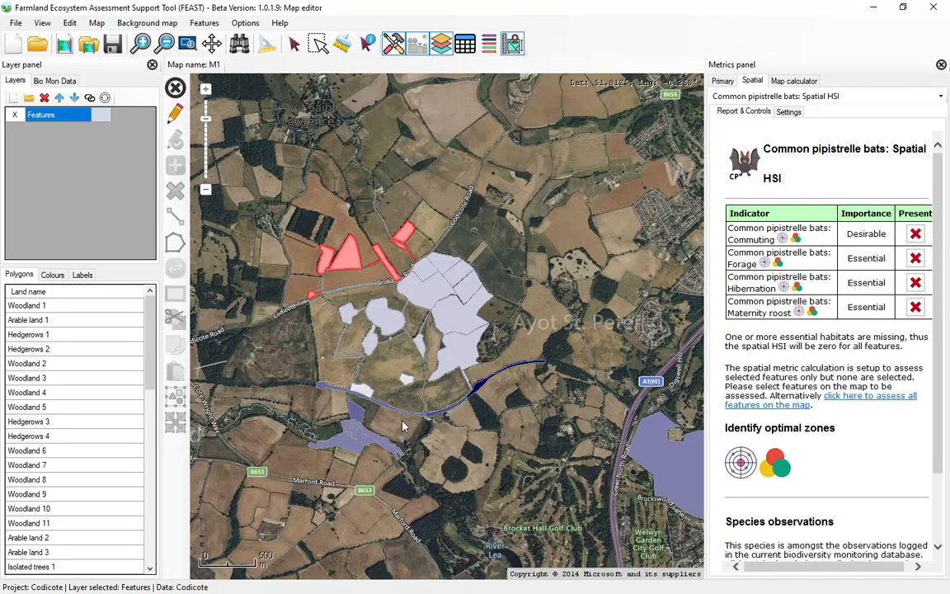
# Step: Outline the farm features south of Codicote Road to select them, and remove the Aggregated 1 feature from the selection
pyautogui.click(318, 44)
pyautogui.click(471, 238)
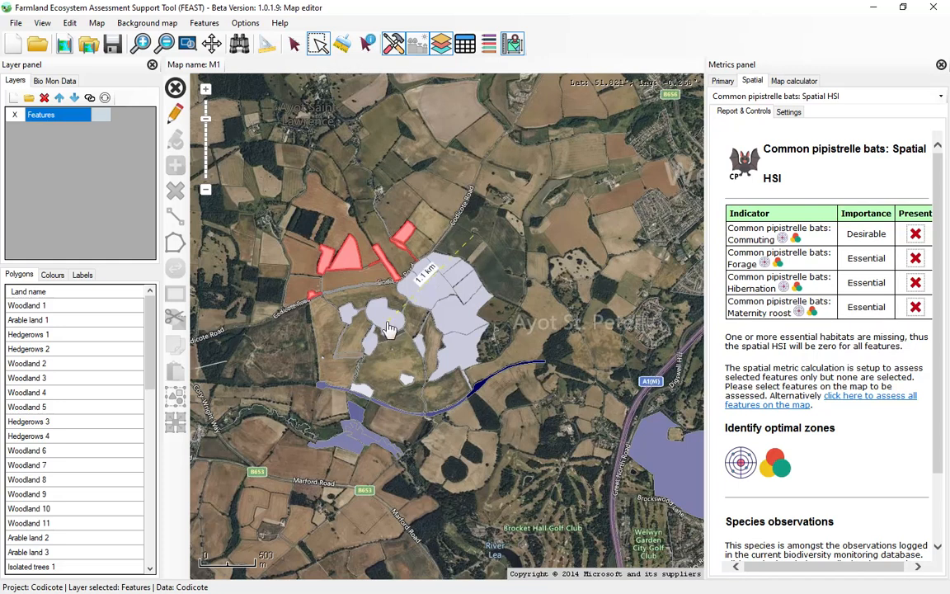
pyautogui.click(378, 306)
pyautogui.click(303, 319)
pyautogui.click(302, 377)
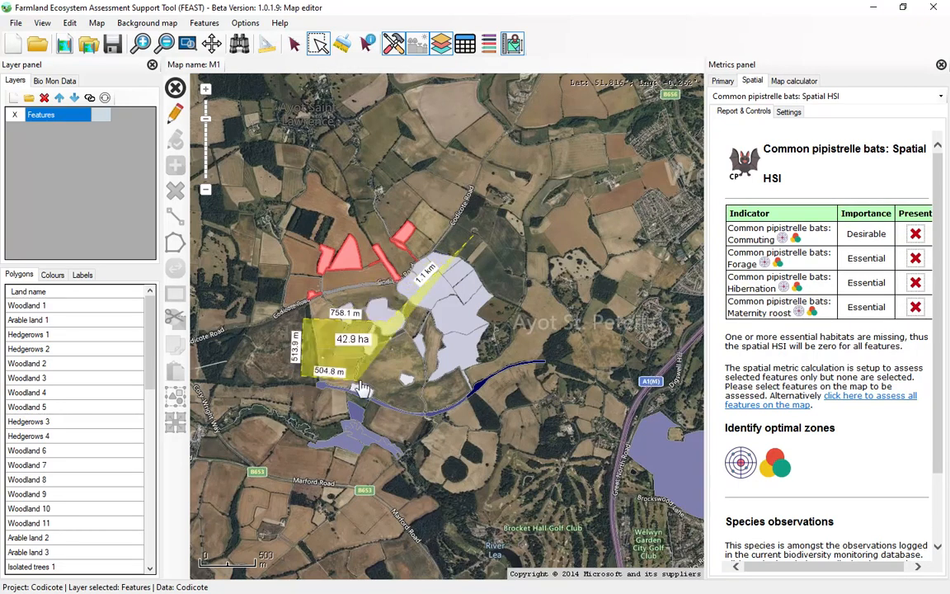
pyautogui.click(372, 390)
pyautogui.click(446, 396)
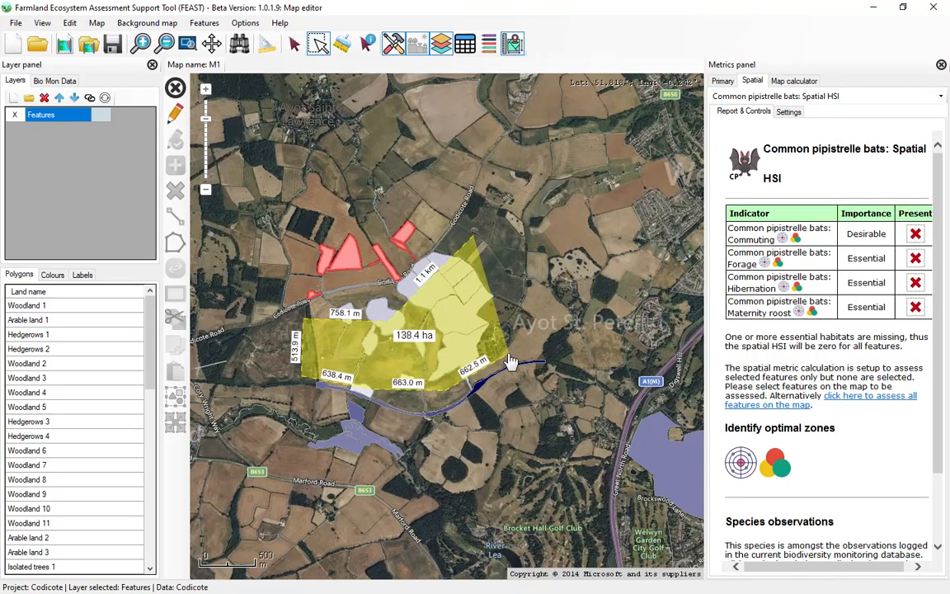
pyautogui.doubleClick(509, 361)
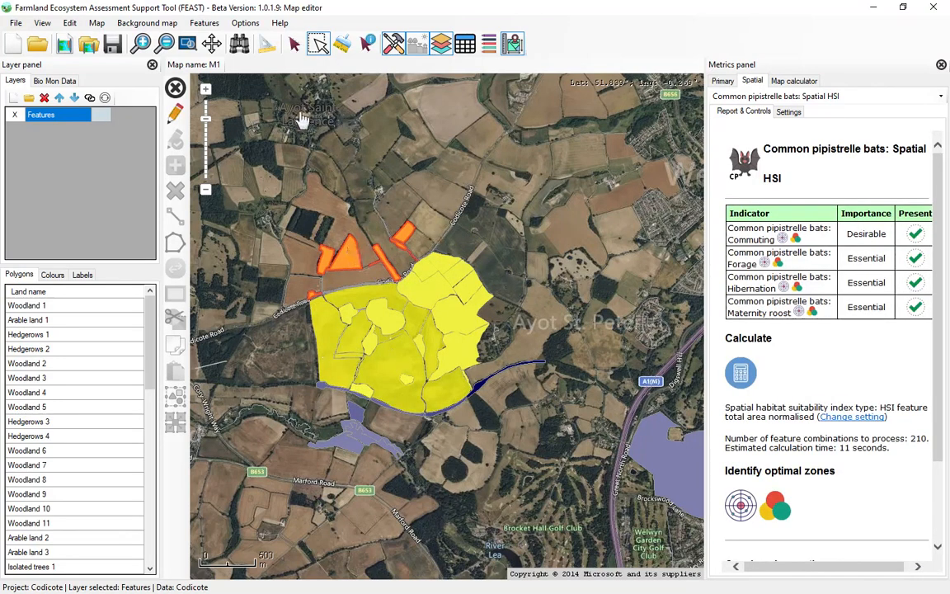
pyautogui.click(294, 43)
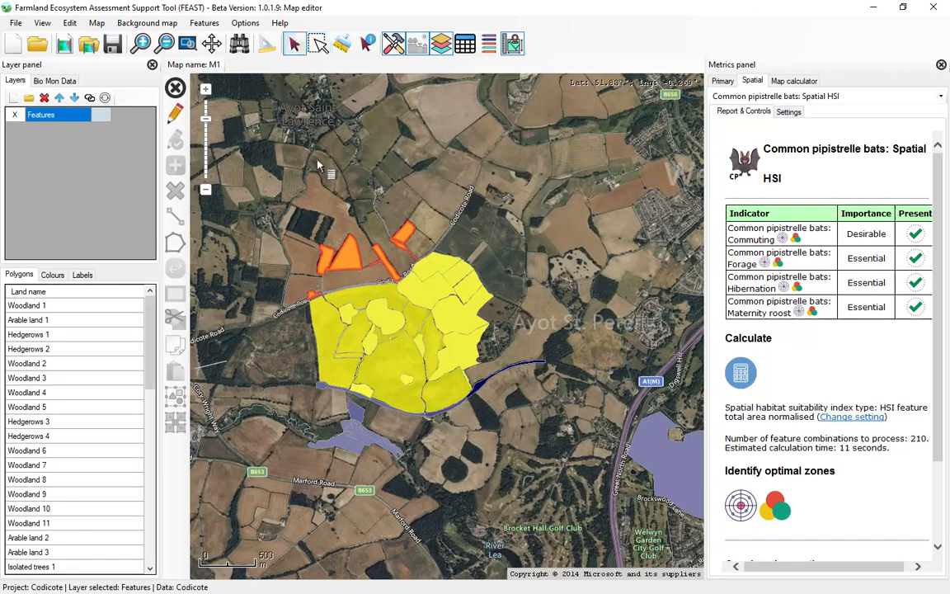
pyautogui.click(349, 260)
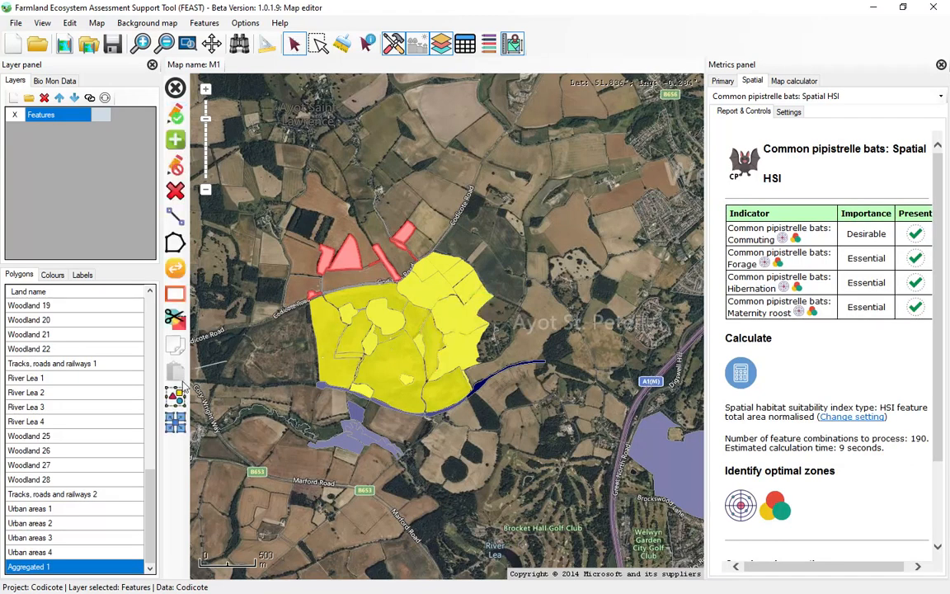
# Step: Merge the selected features south of Codicote Road into one aggregated feature type, deselecting features with zero habitat suitability
pyautogui.click(174, 422)
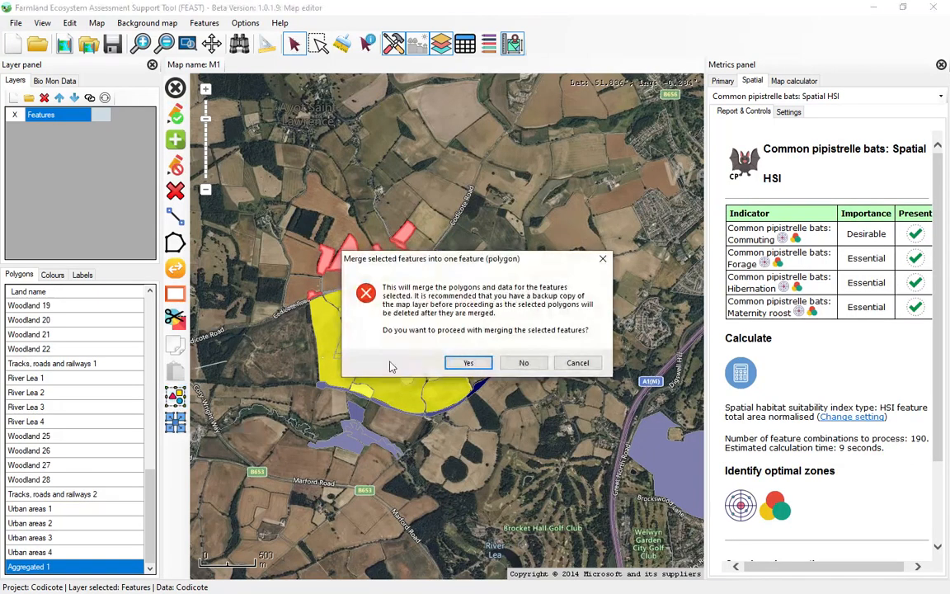
pyautogui.click(464, 363)
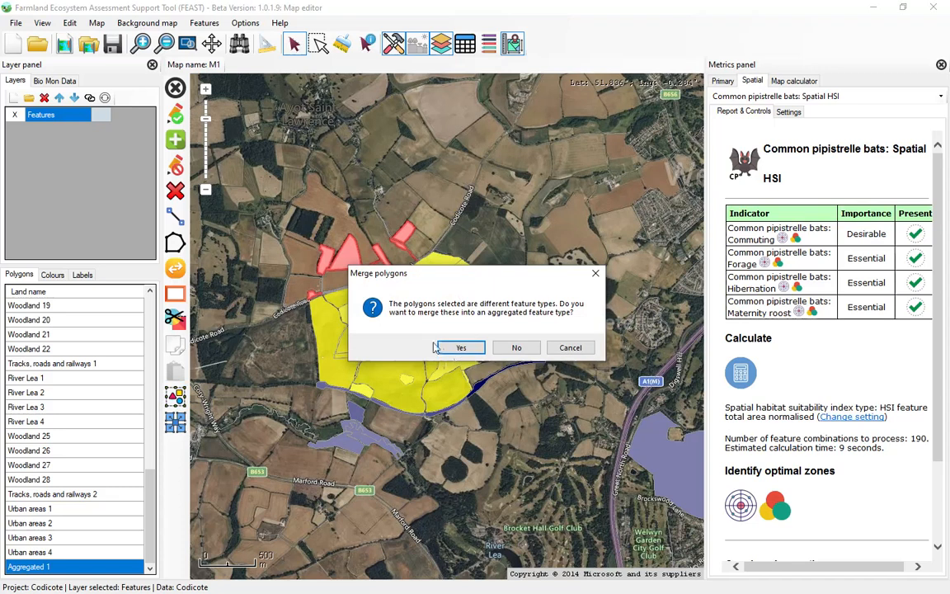
pyautogui.click(435, 328)
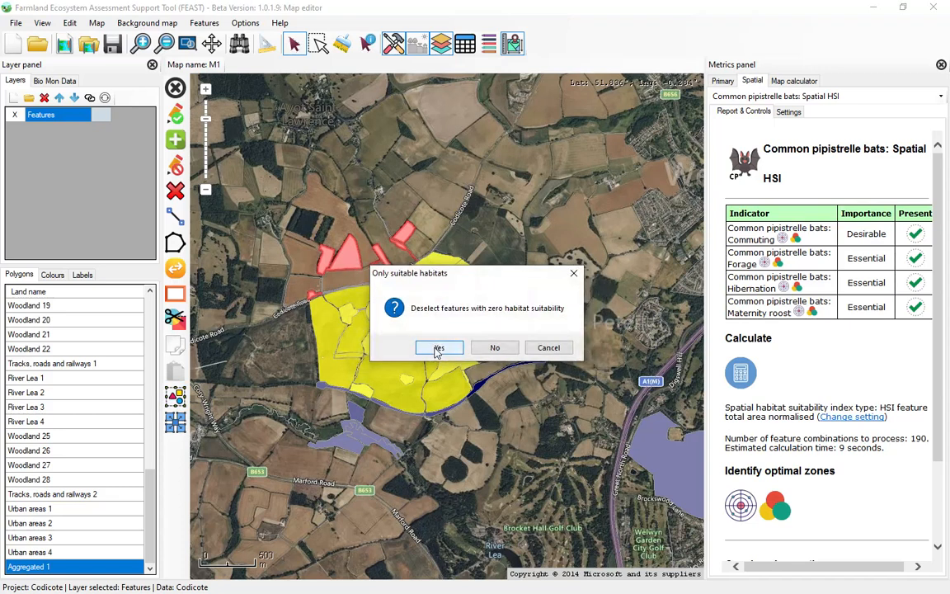
pyautogui.click(437, 348)
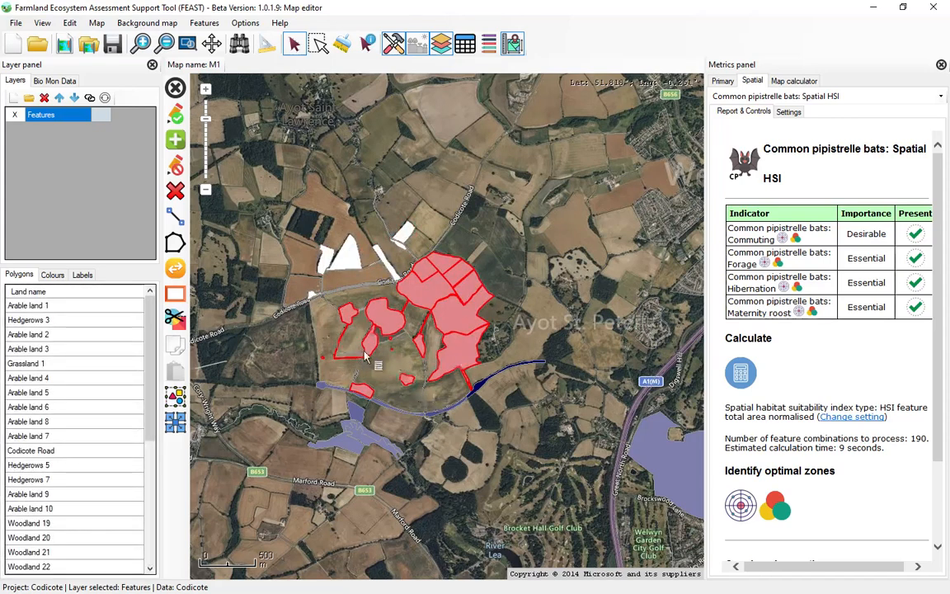
pyautogui.click(383, 393)
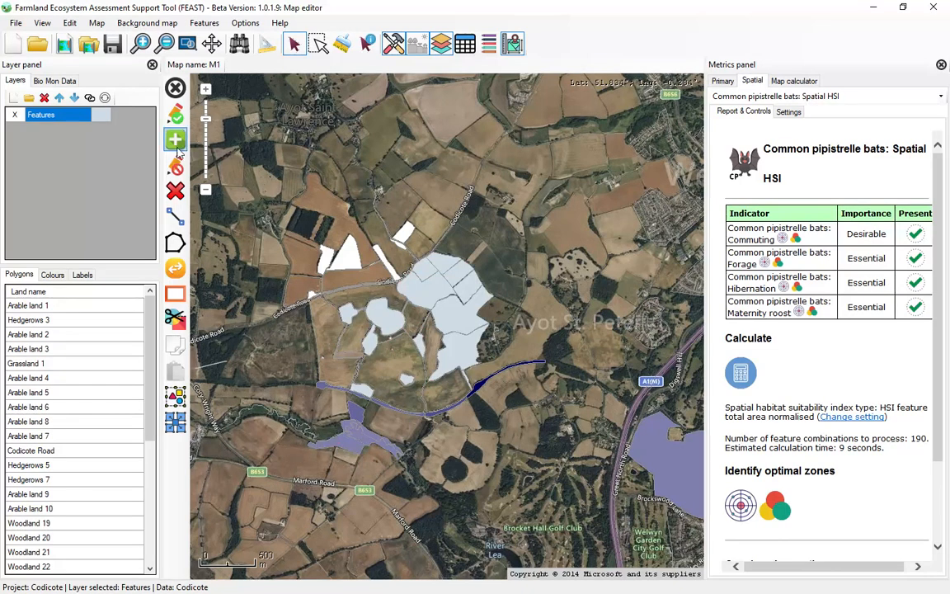
# Step: Clear the selection, select the River Lea features north of Marford Road, and calculate their pipistrelle bats spatial HSI, saving the layer edits
pyautogui.click(347, 52)
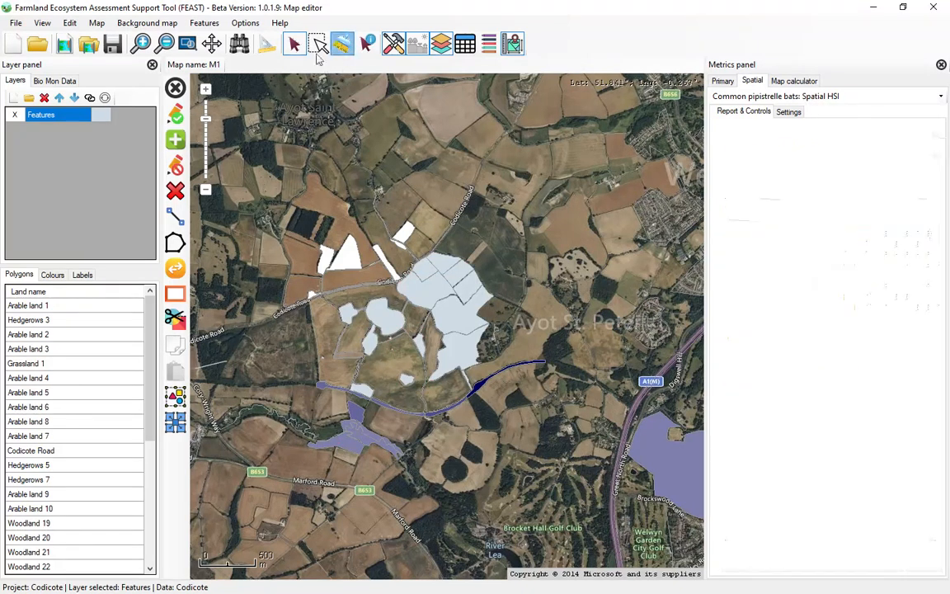
pyautogui.click(320, 45)
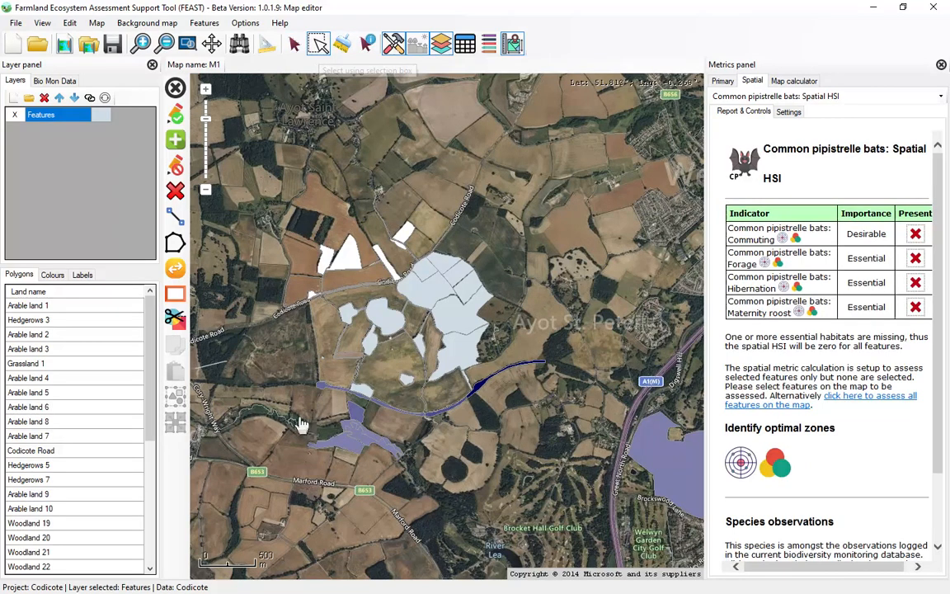
pyautogui.moveTo(242, 407); pyautogui.dragTo(248, 443)
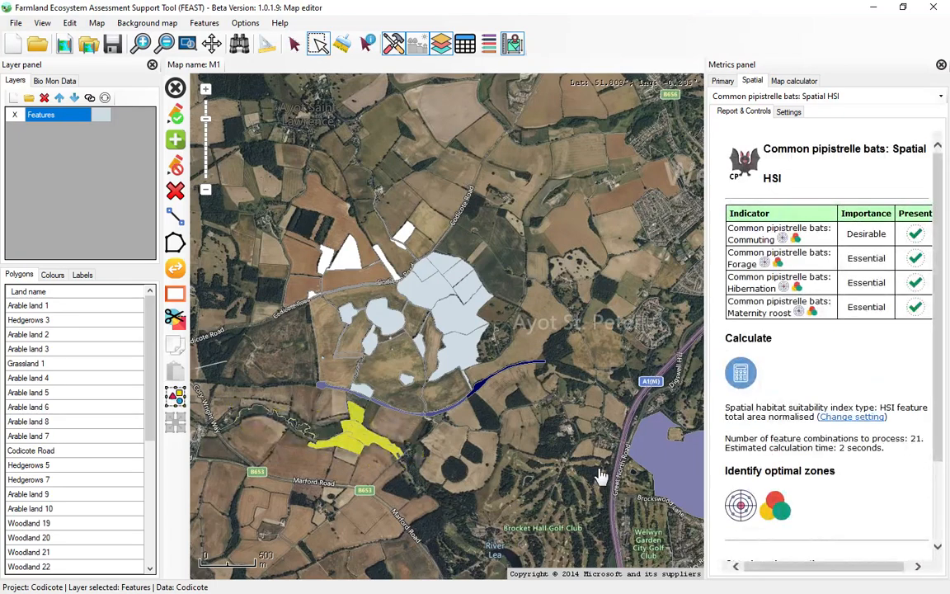
pyautogui.click(739, 381)
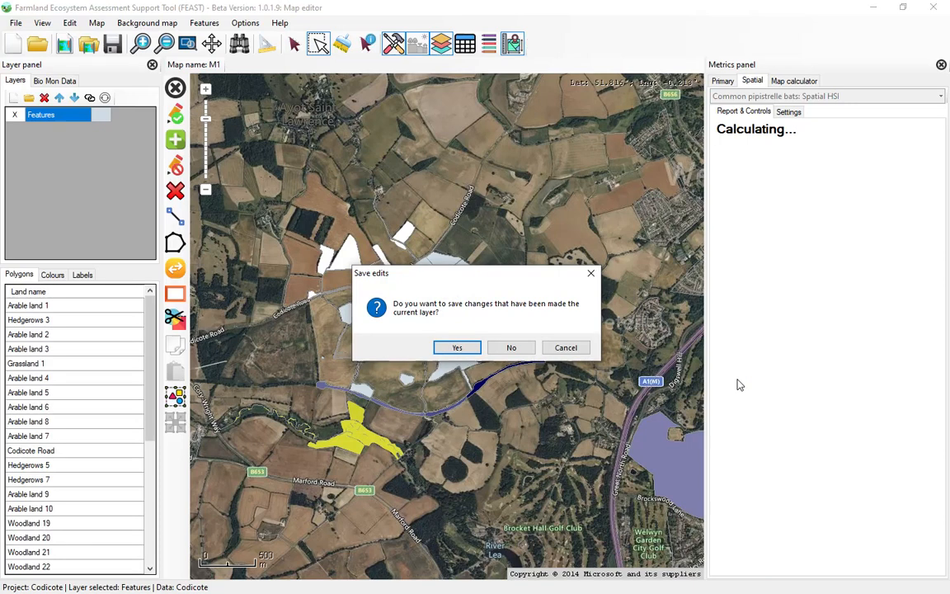
pyautogui.click(457, 347)
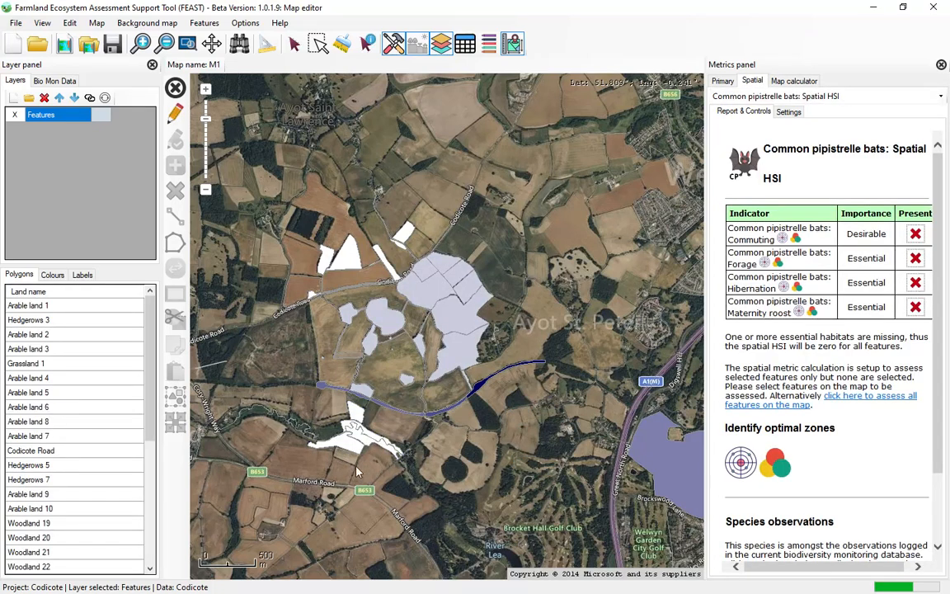
# Step: Outline the River Lea features north of Marford Road to select them, and remove the Aggregated 2 feature from the selection
pyautogui.click(315, 48)
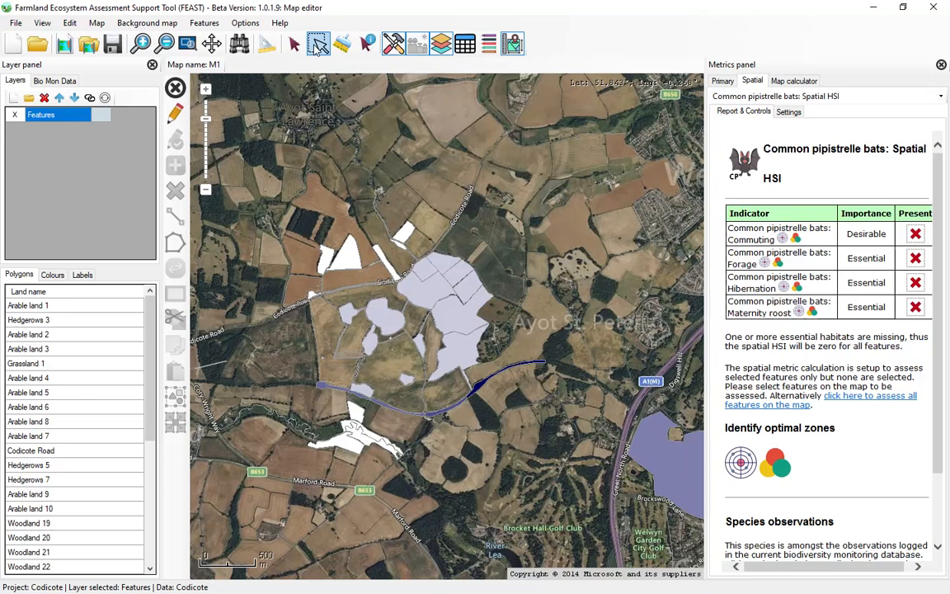
pyautogui.moveTo(413, 452); pyautogui.dragTo(422, 488)
pyautogui.doubleClick(422, 487)
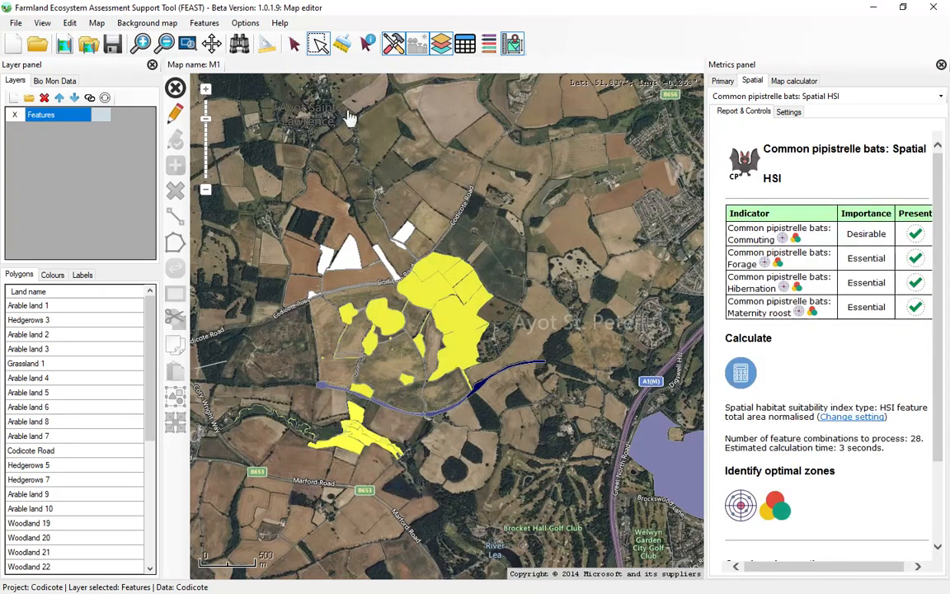
pyautogui.click(293, 43)
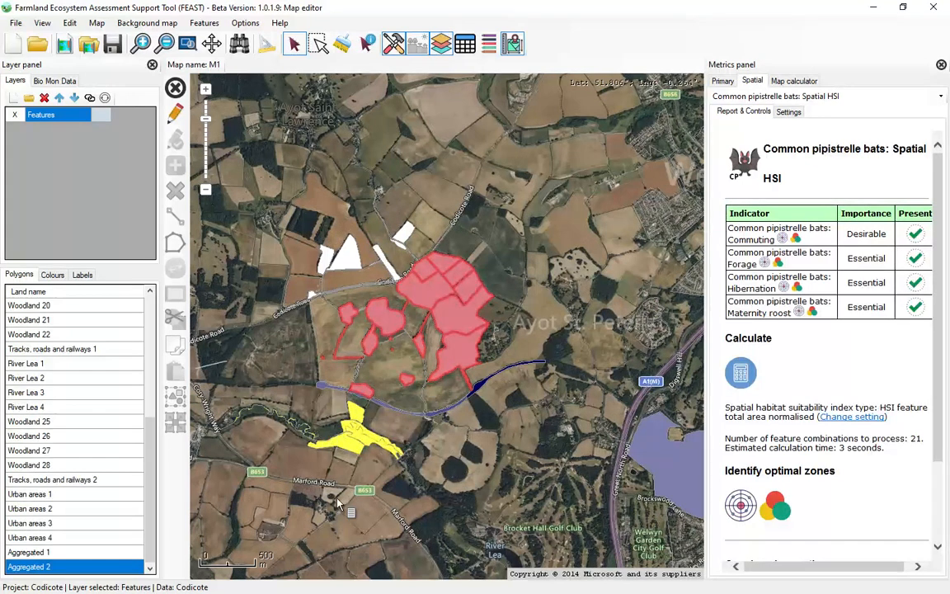
# Step: Merge the selected River Lea features into an aggregated feature type, deselecting features with zero habitat suitability, and save the layer edits
pyautogui.click(175, 113)
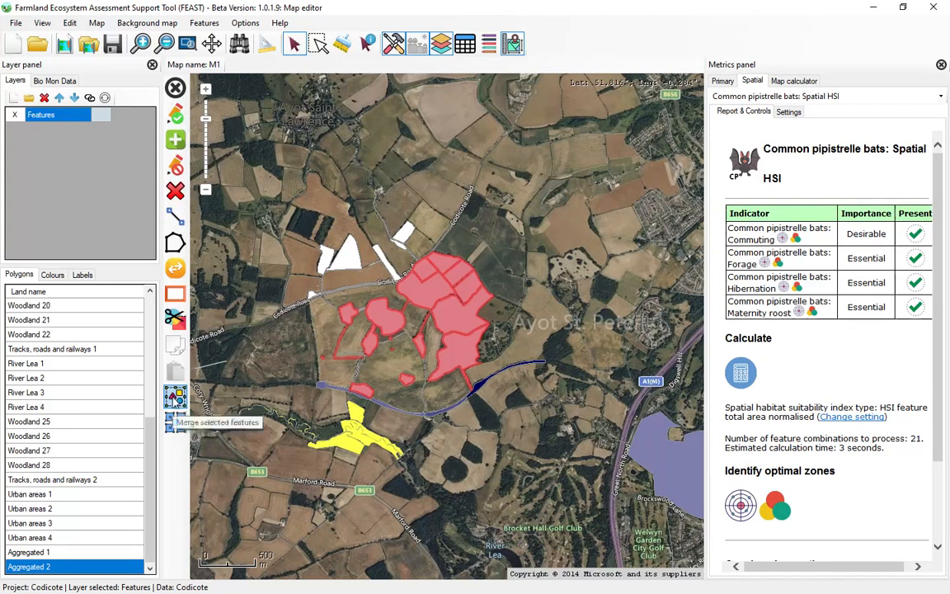
pyautogui.click(175, 399)
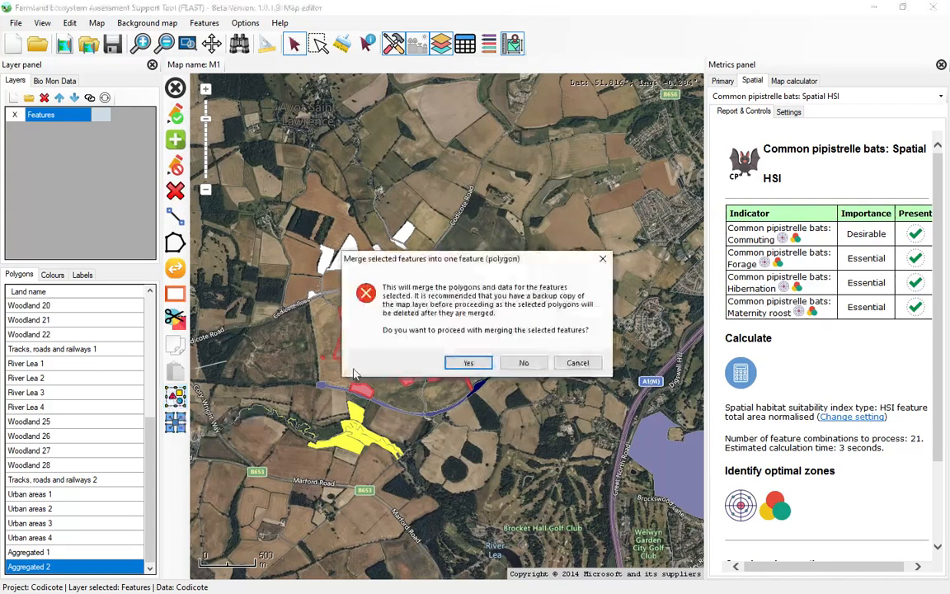
pyautogui.click(466, 362)
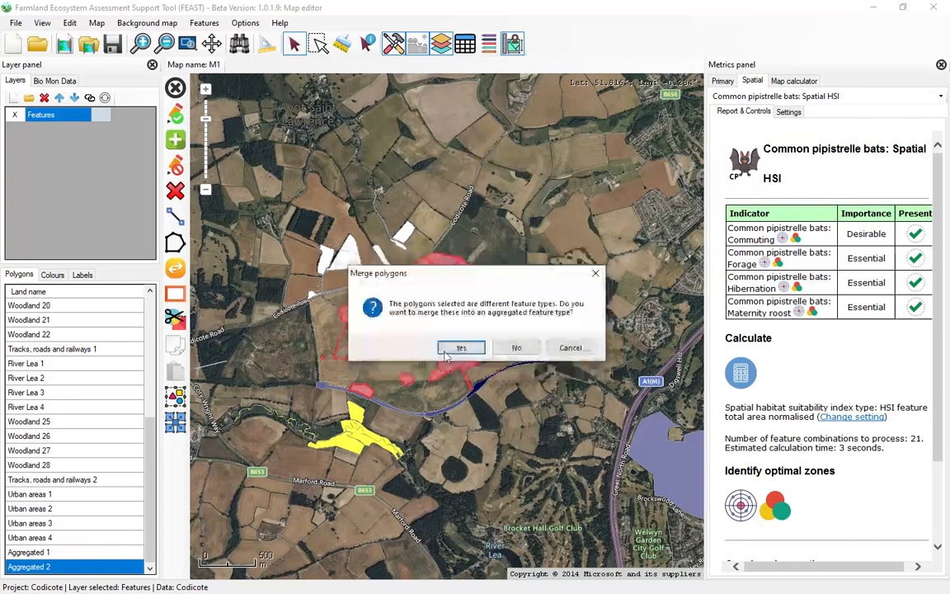
pyautogui.click(450, 346)
pyautogui.click(436, 348)
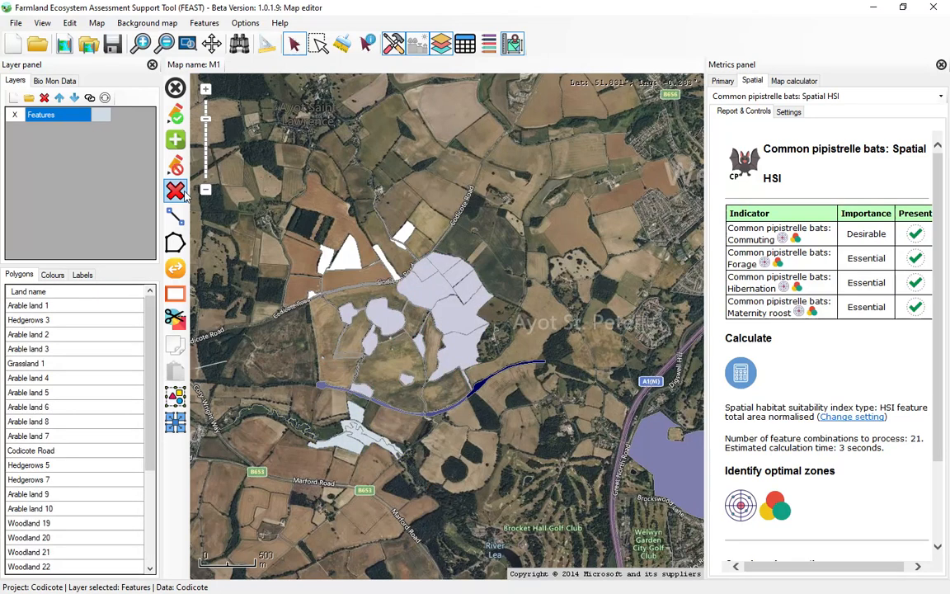
pyautogui.click(175, 115)
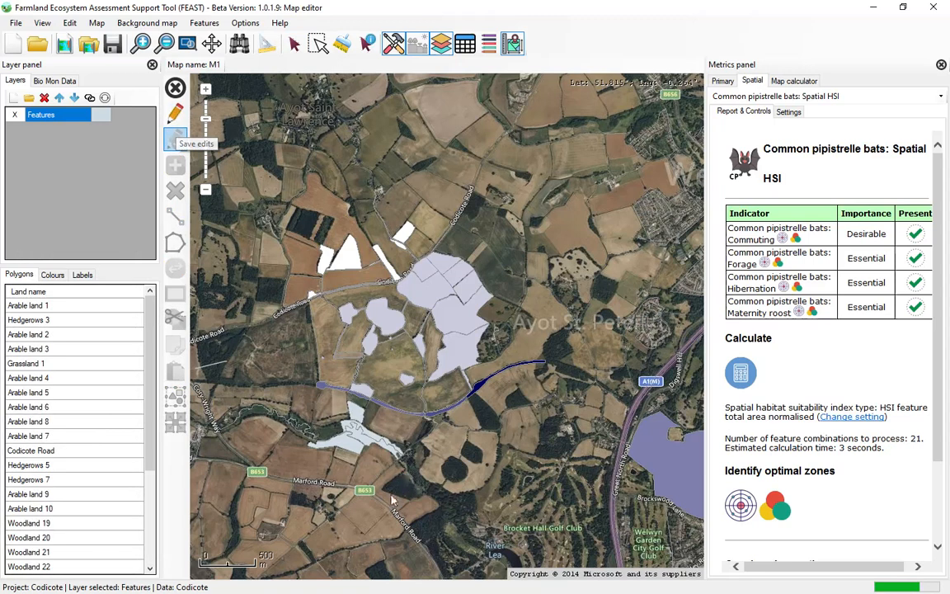
# Step: Identify the merged features on the map and examine the map data of Aggregated 2, closing the data panel when done
pyautogui.click(367, 45)
pyautogui.click(383, 412)
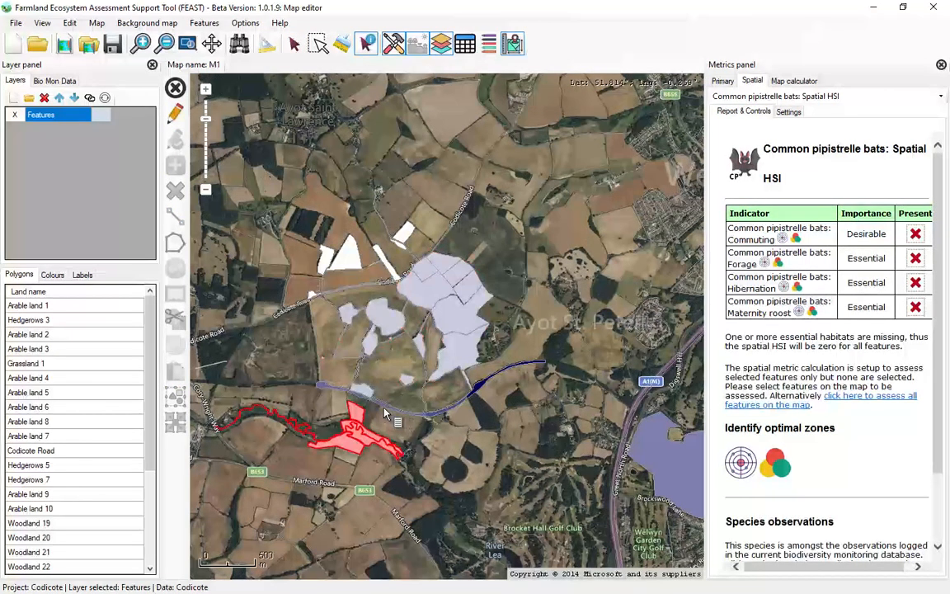
pyautogui.click(413, 284)
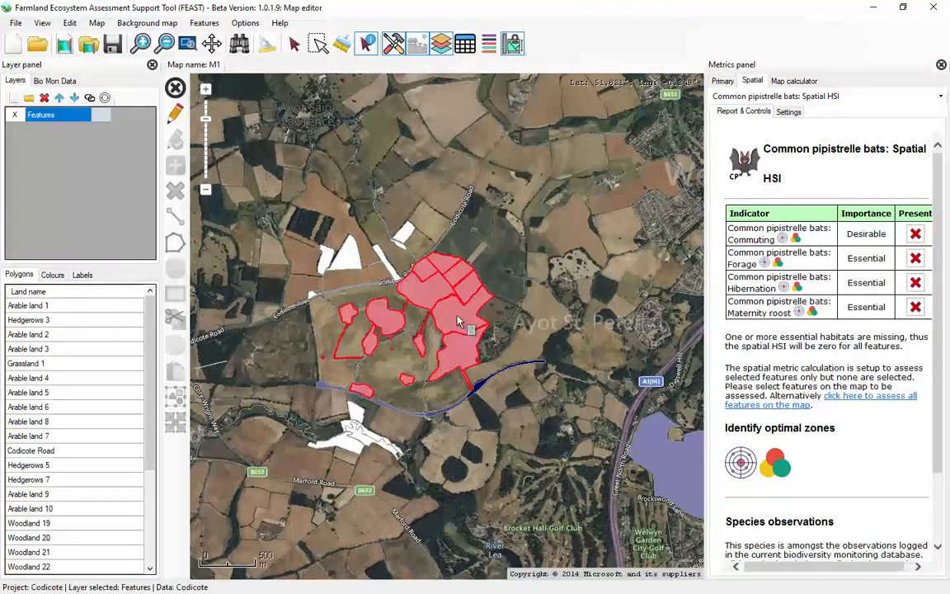
pyautogui.click(674, 455)
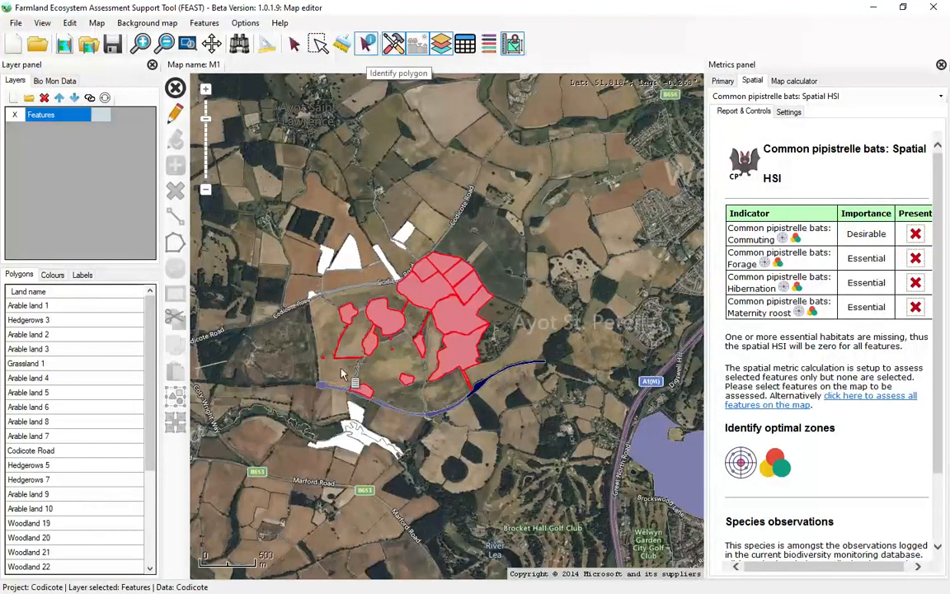
pyautogui.click(330, 439)
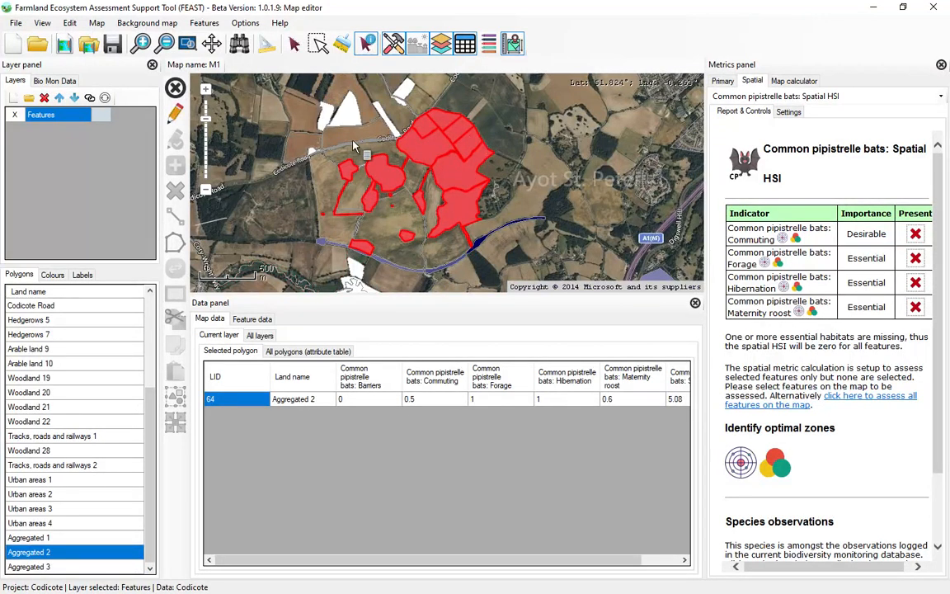
pyautogui.click(695, 304)
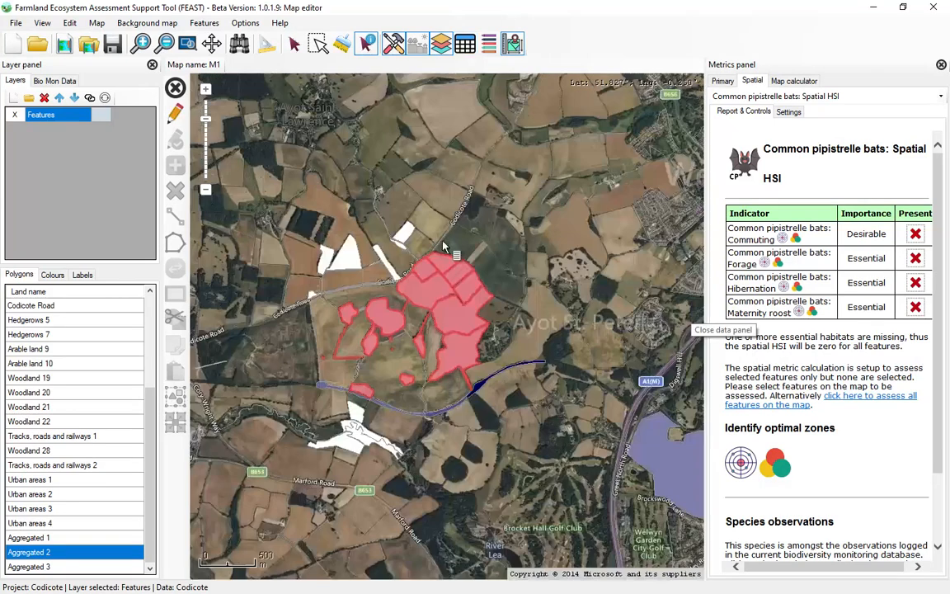
# Step: Set spatial metric calculations to all features on the map layer and run the common pipistrelle bats spatial HSI calculation
pyautogui.scroll(-4, 412, 259)
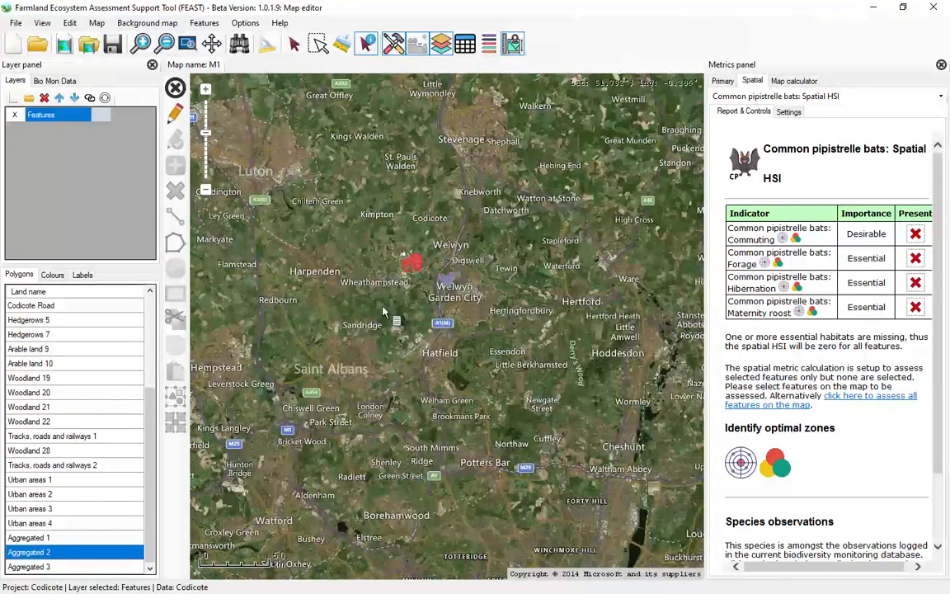
pyautogui.scroll(2, 408, 250)
pyautogui.scroll(1, 403, 296)
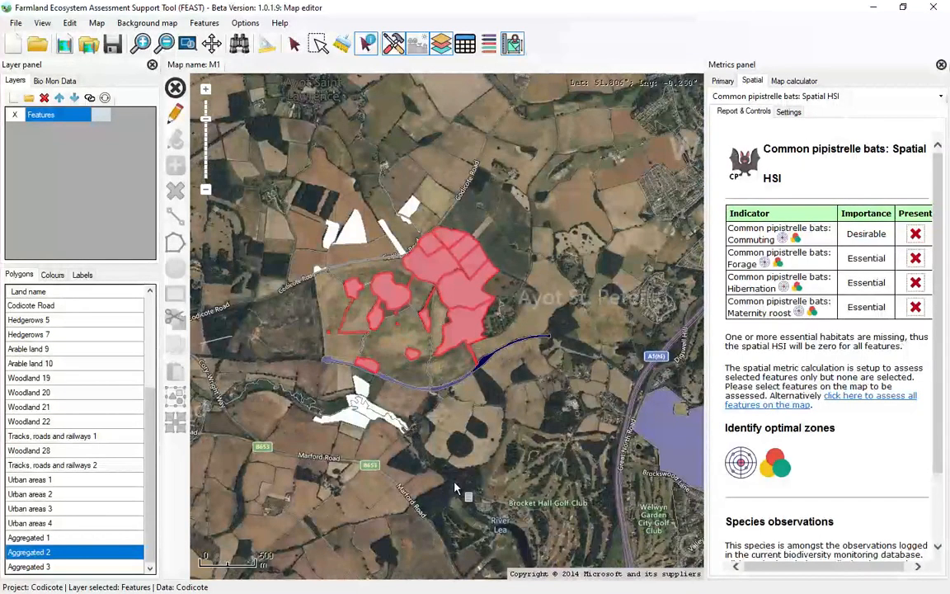
pyautogui.click(235, 23)
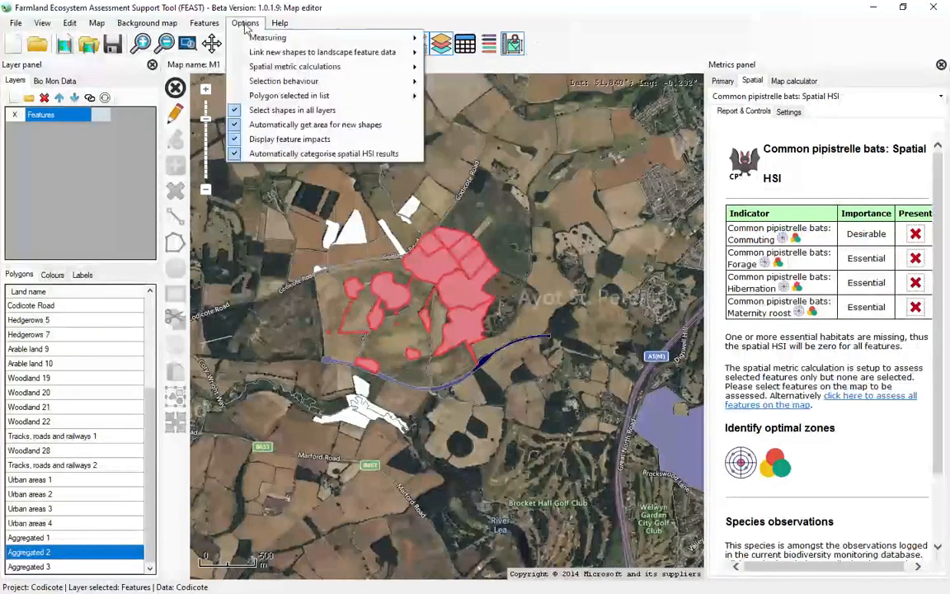
pyautogui.moveTo(301, 68)
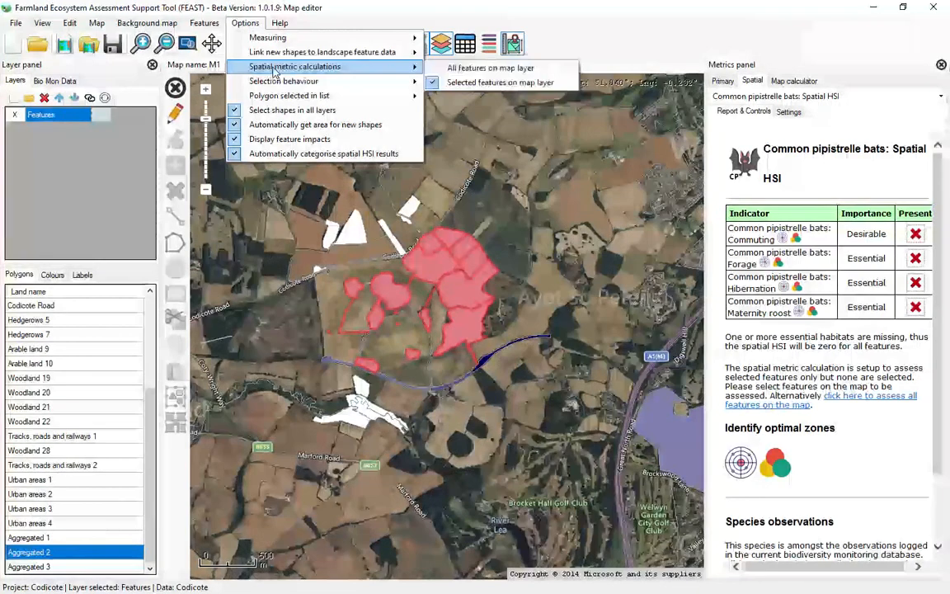
pyautogui.click(461, 68)
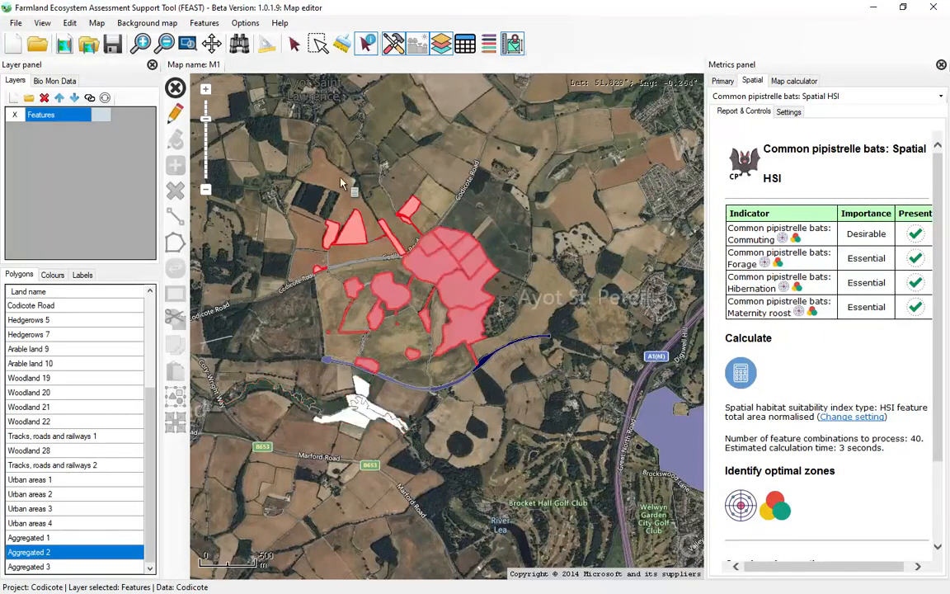
pyautogui.click(740, 373)
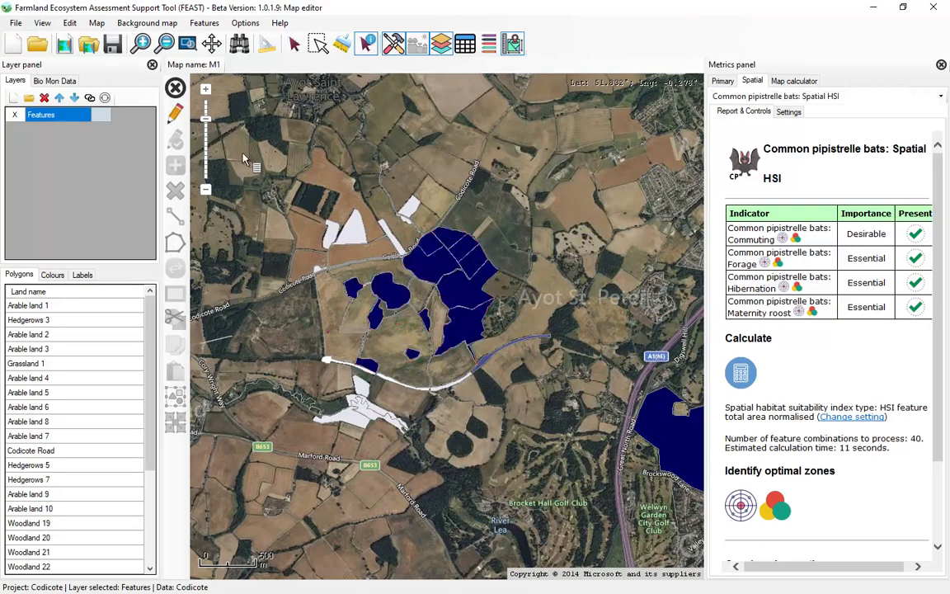
# Step: Show the map legend and compare its common pipistrelle bats spatial HSI categories with the shading of the map features
pyautogui.scroll(-1, 245, 262)
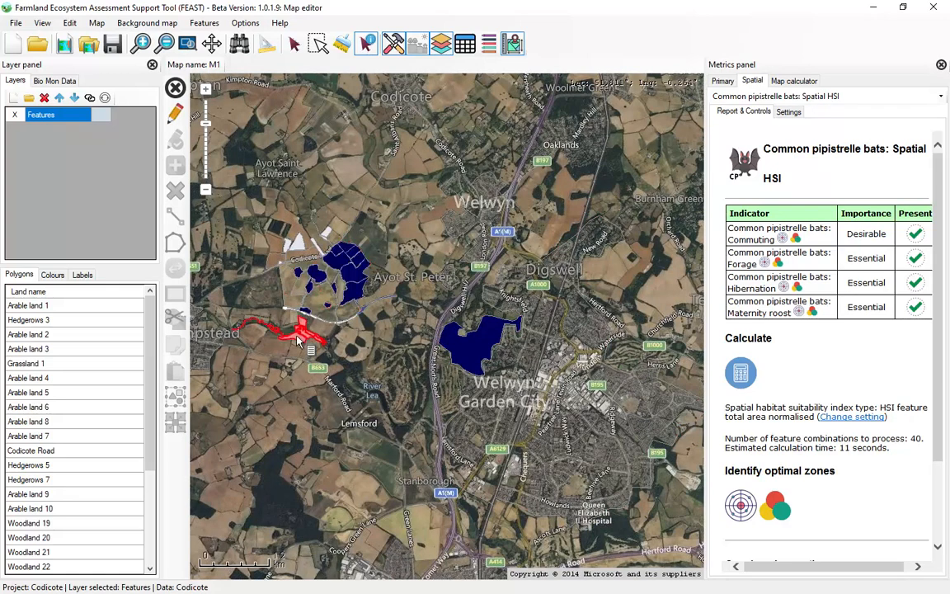
pyautogui.scroll(2, 314, 340)
pyautogui.scroll(-1, 314, 340)
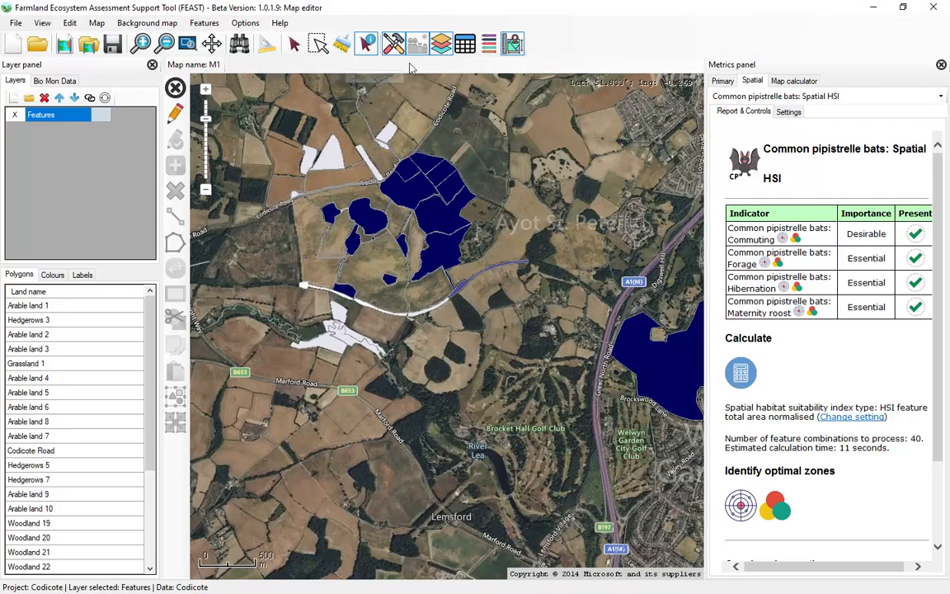
pyautogui.click(487, 43)
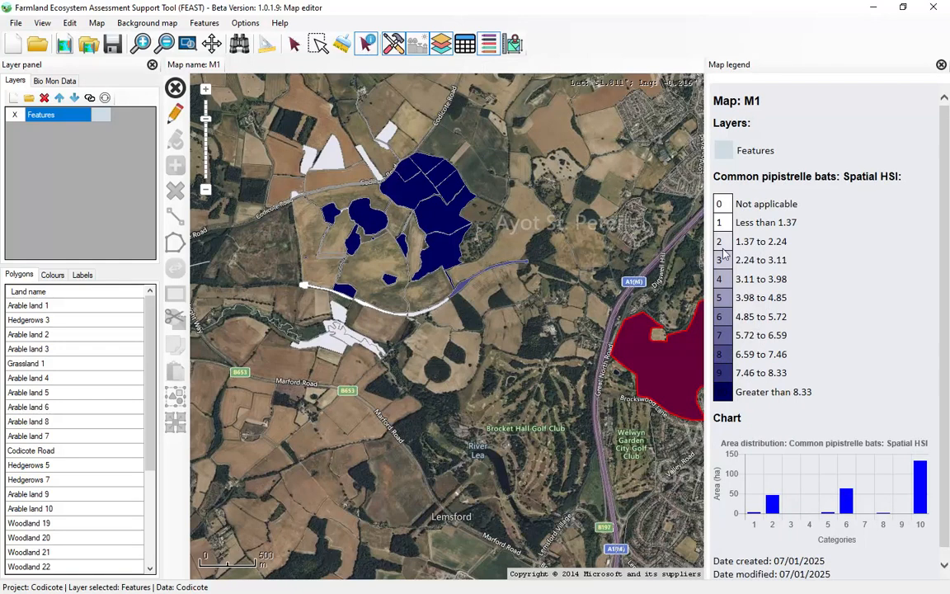
pyautogui.scroll(1, 323, 153)
pyautogui.scroll(-1, 332, 171)
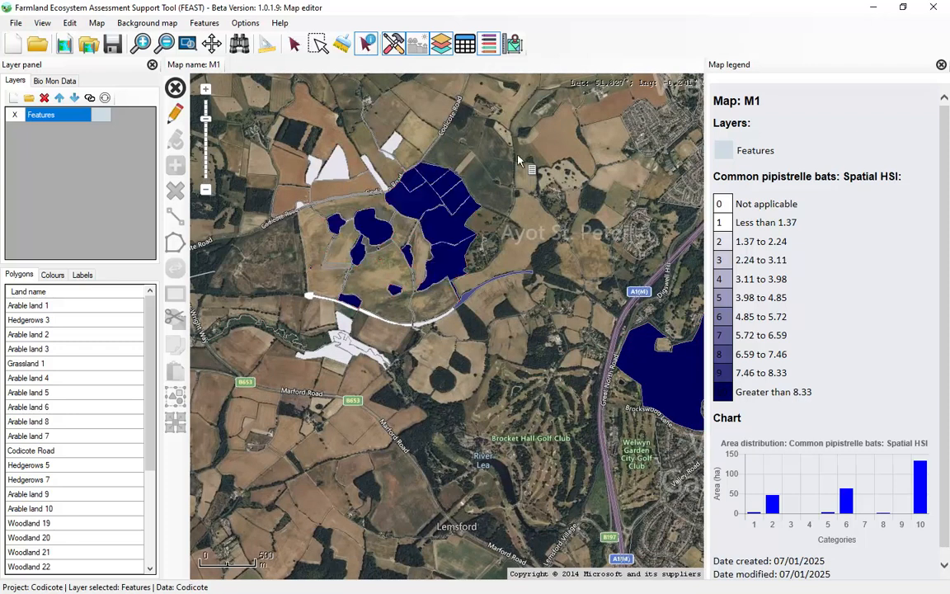
# Step: Examine how the HSI-shaded features are spread across the wider area, and identify the feature beside Welwyn Garden City
pyautogui.scroll(-2, 391, 257)
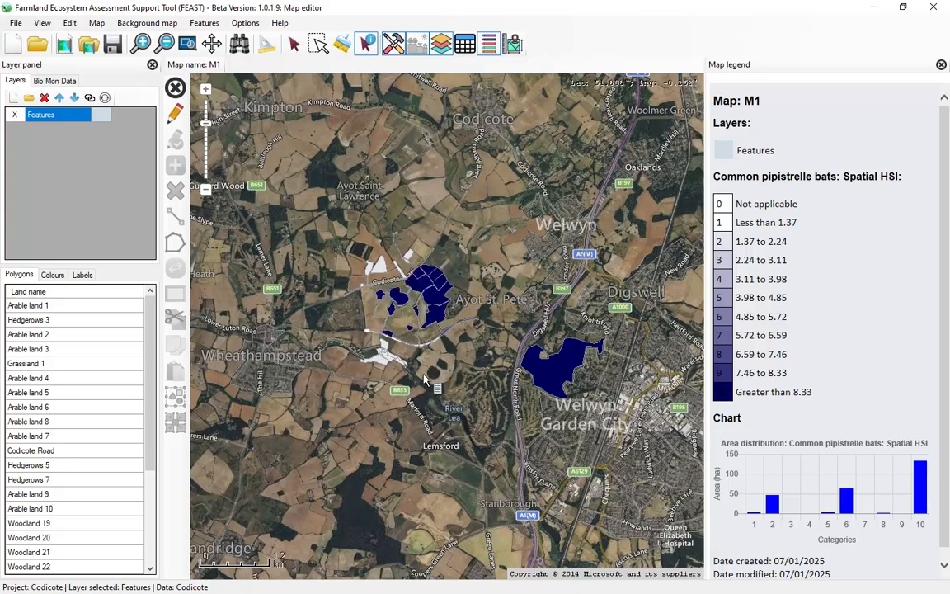
pyautogui.scroll(1, 422, 352)
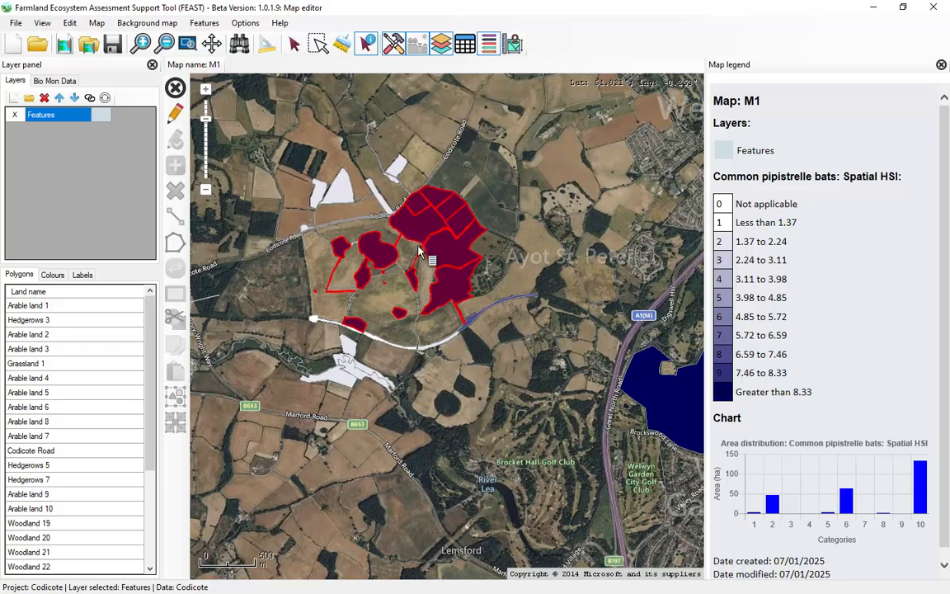
pyautogui.scroll(-2, 421, 248)
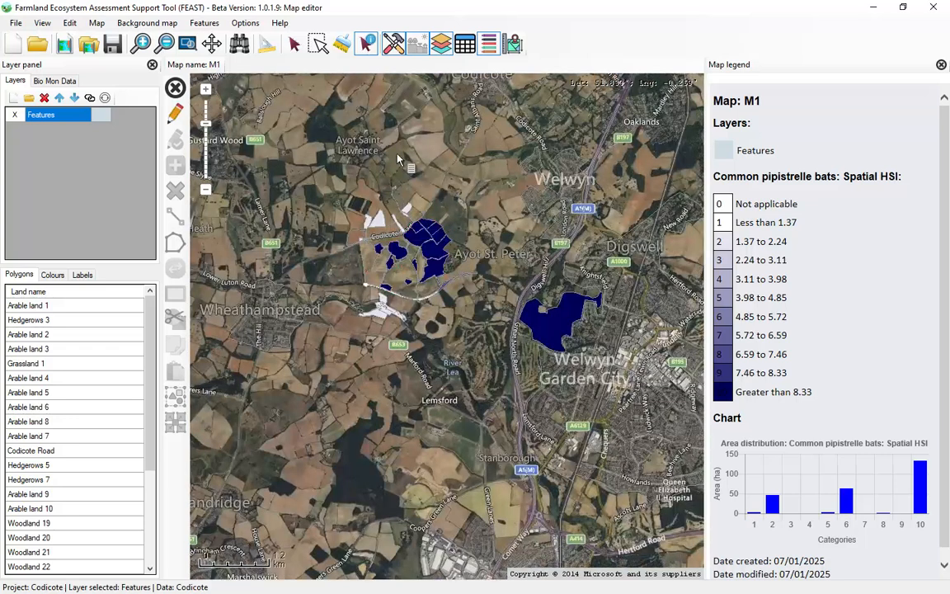
pyautogui.scroll(-1, 429, 177)
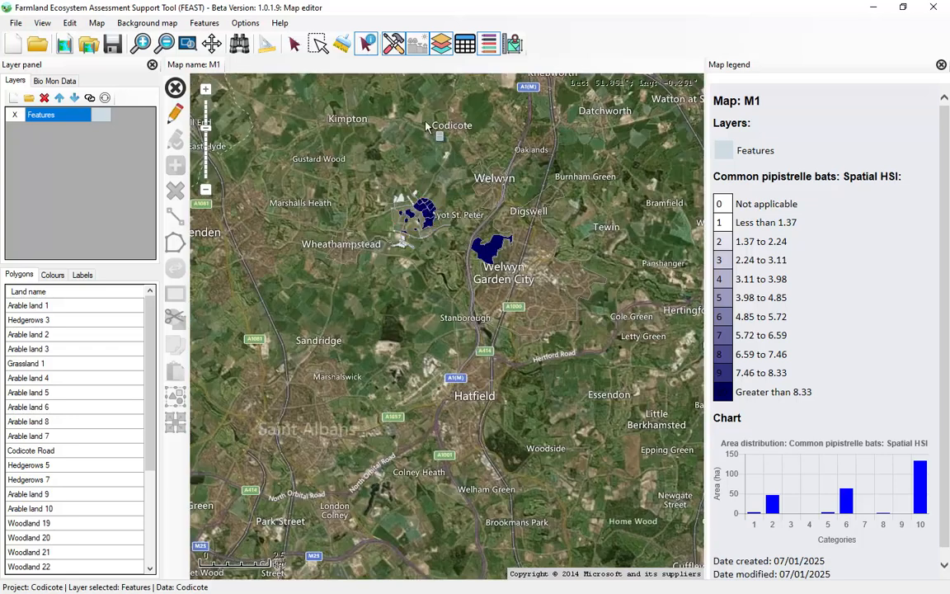
pyautogui.scroll(-1, 426, 126)
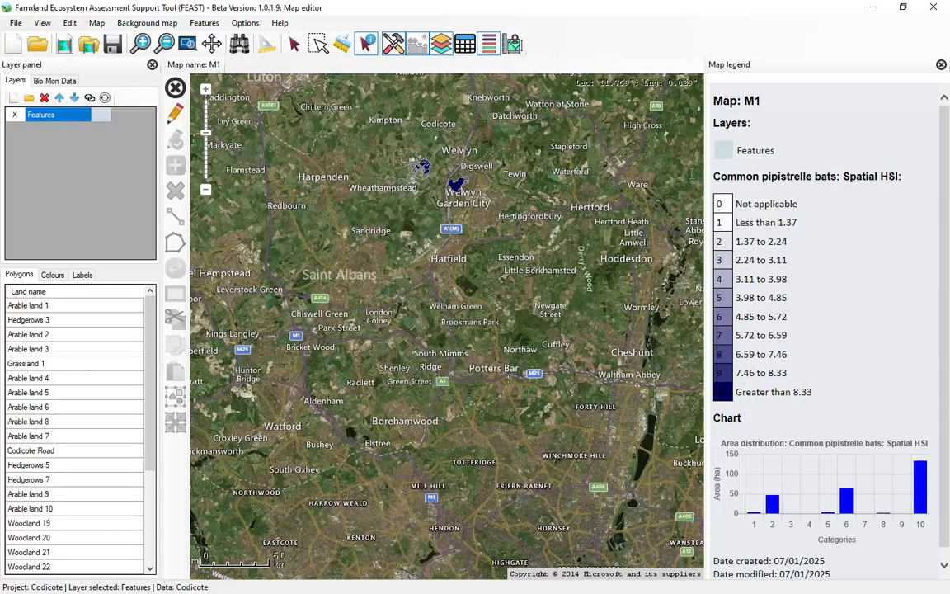
pyautogui.click(456, 183)
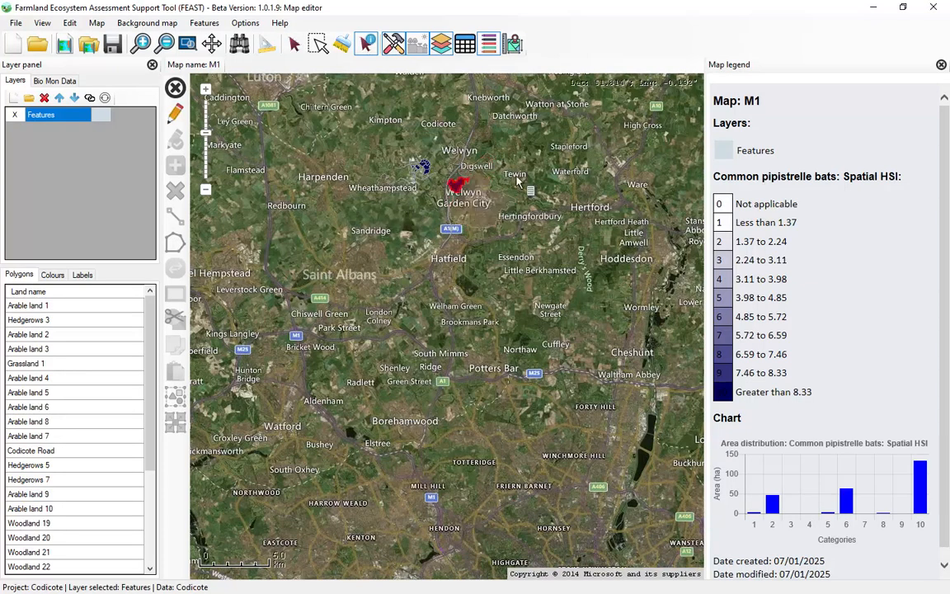
# Step: Examine the HSI shading around Ayot St. Peter and identify the merged woodland and field feature south of Codicote Road
pyautogui.scroll(1, 387, 118)
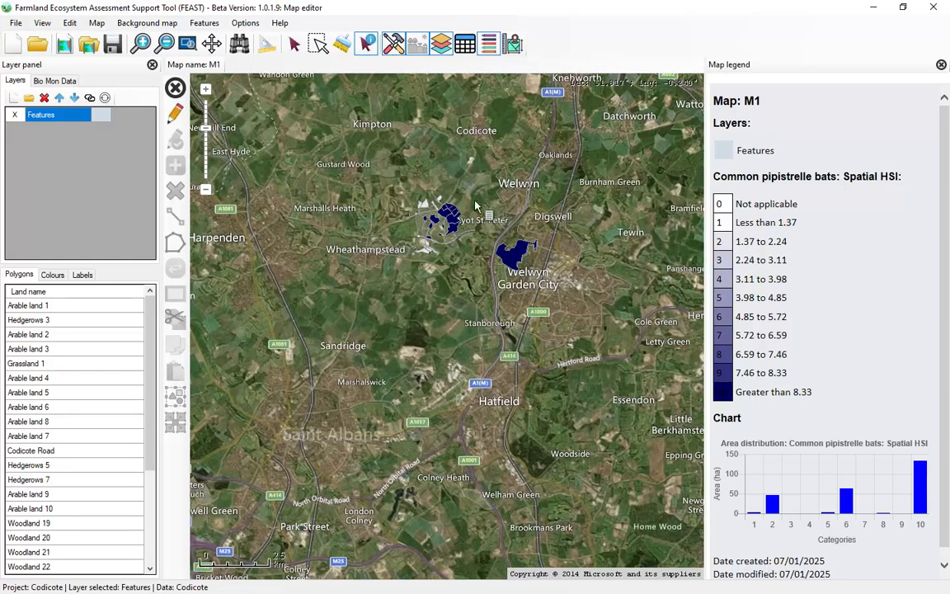
pyautogui.scroll(1, 438, 191)
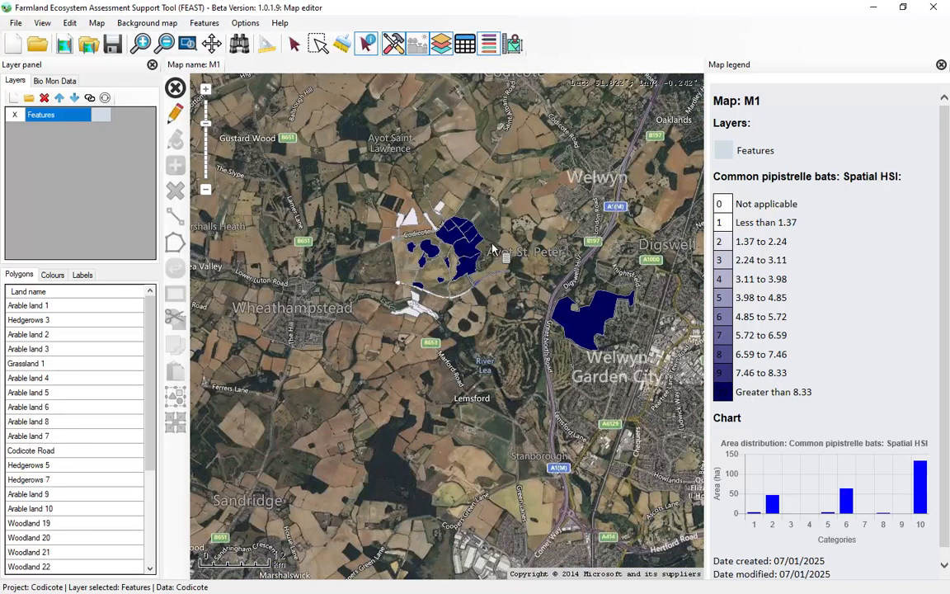
pyautogui.scroll(1, 486, 241)
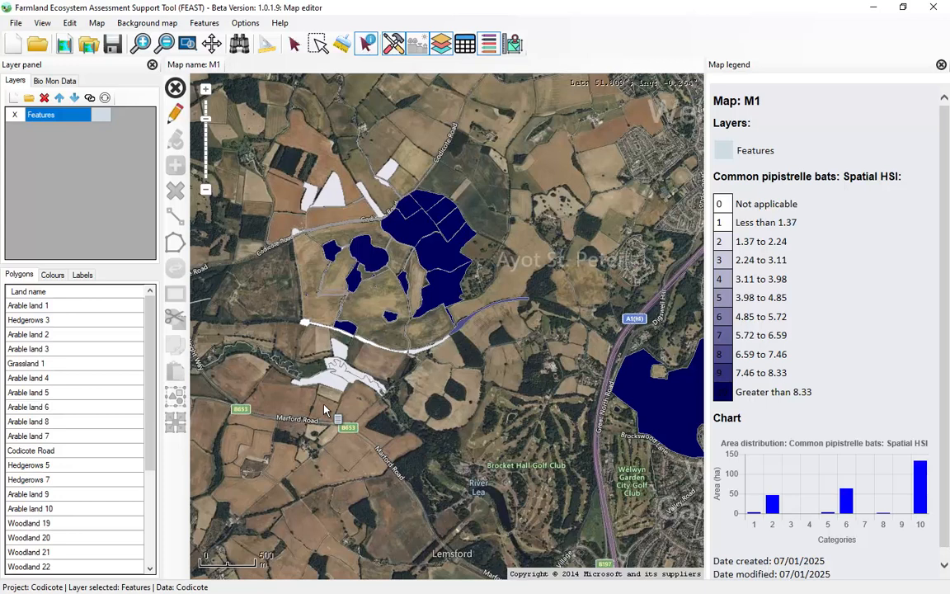
pyautogui.scroll(-2, 407, 390)
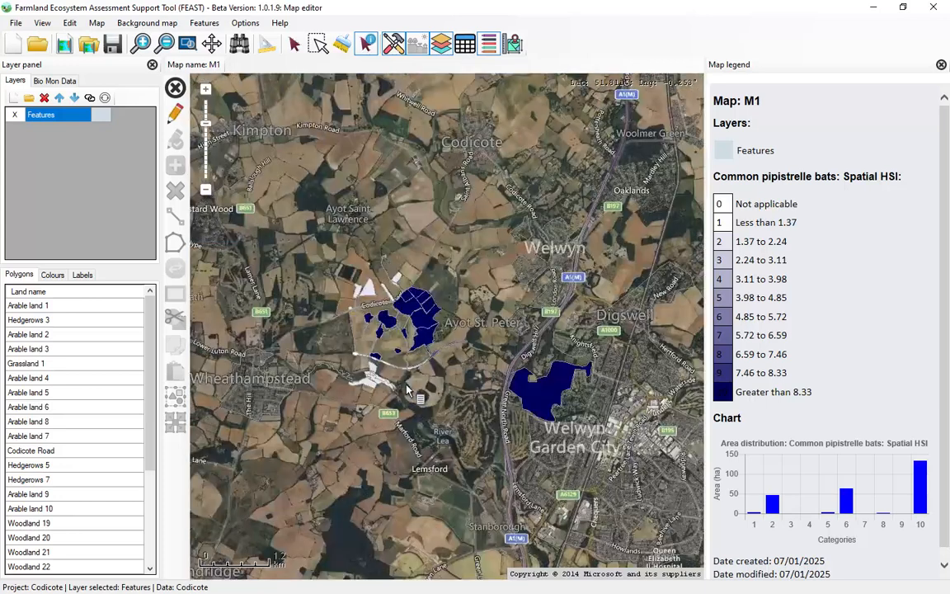
pyautogui.scroll(2, 409, 391)
pyautogui.click(444, 246)
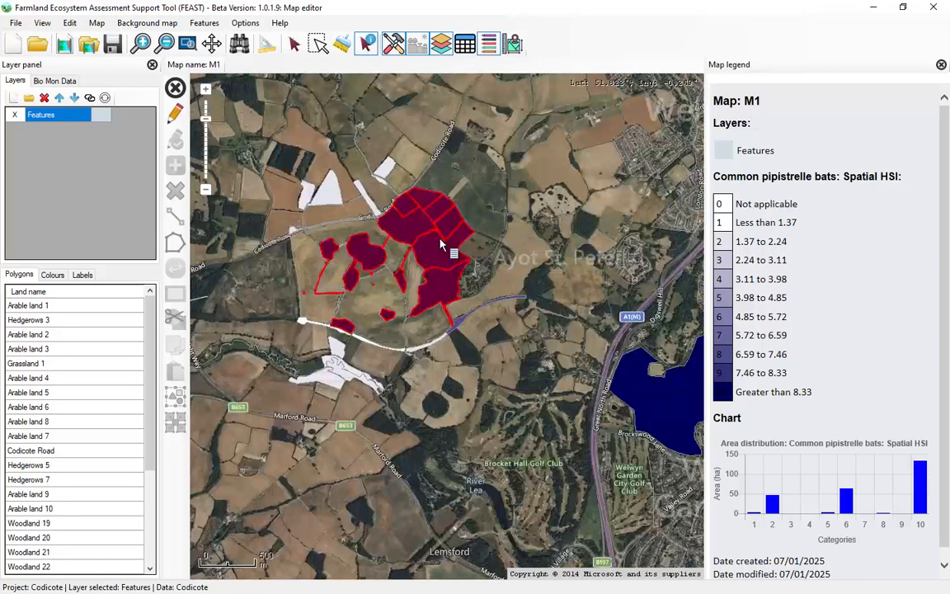